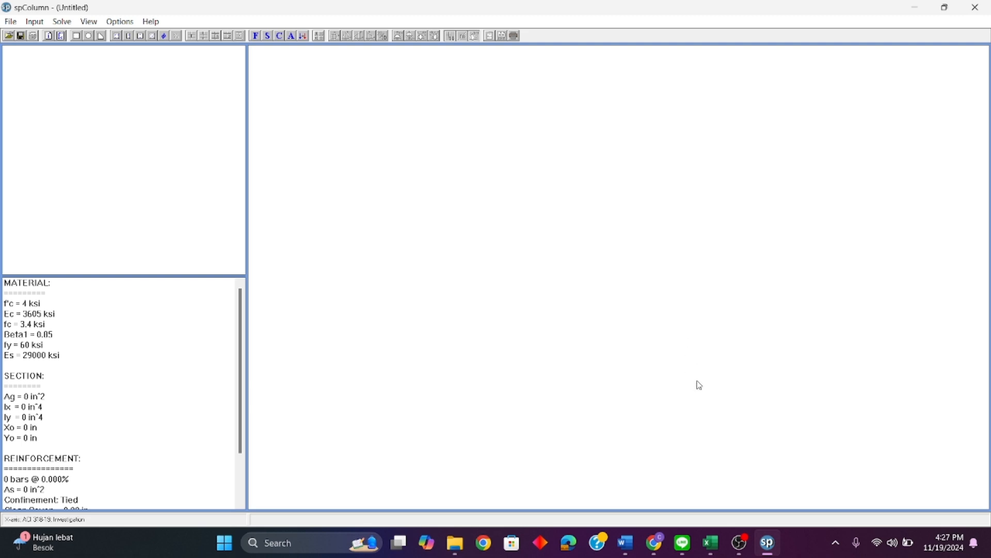
Step: Switch to the Export Gaya Dalam workbook in Excel, examine the Kolom Lantai 3 forces P, M2 and M3, and return to spColumn
mouse_move(711, 542)
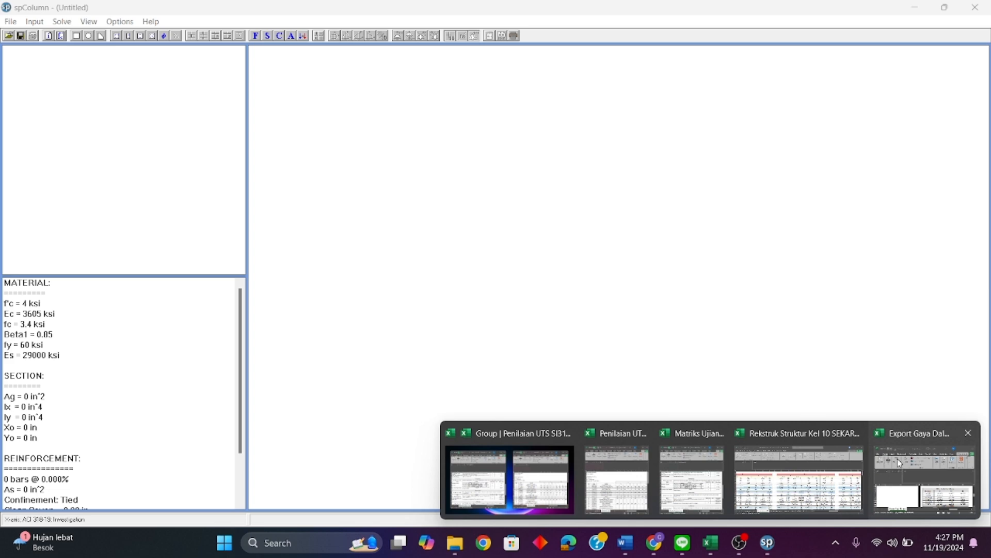
left_click(901, 463)
left_click(361, 69)
left_click(601, 326)
scroll(589, 317, "left", 5)
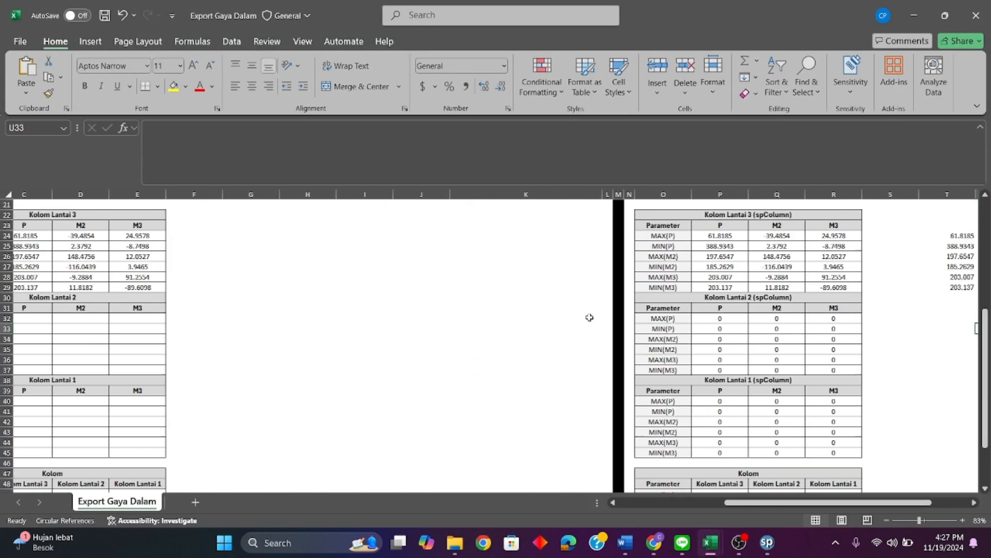
scroll(590, 317, "up", 2)
scroll(590, 318, "left", 1)
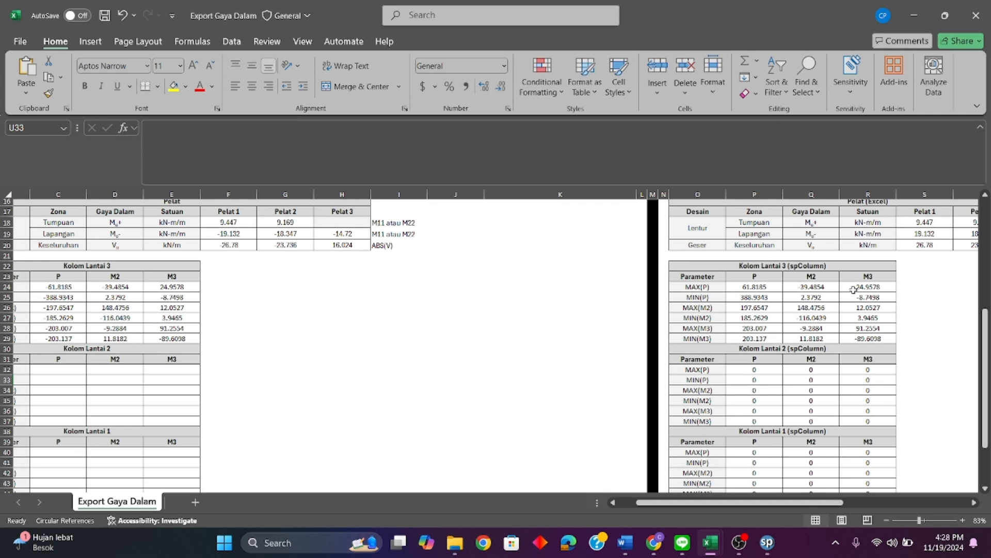
left_click(914, 15)
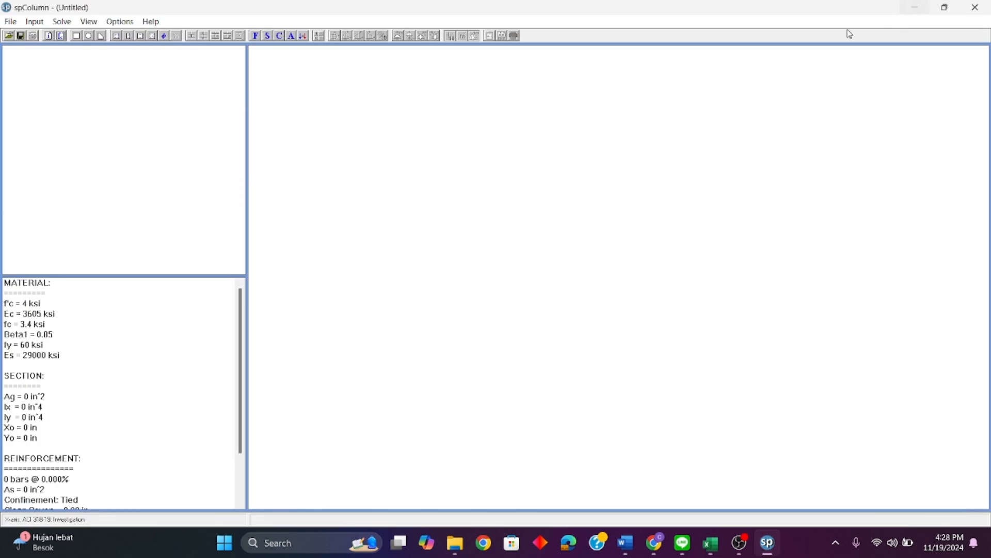
Step: Set the reinforcement bar set to ASTM A615M
left_click(124, 23)
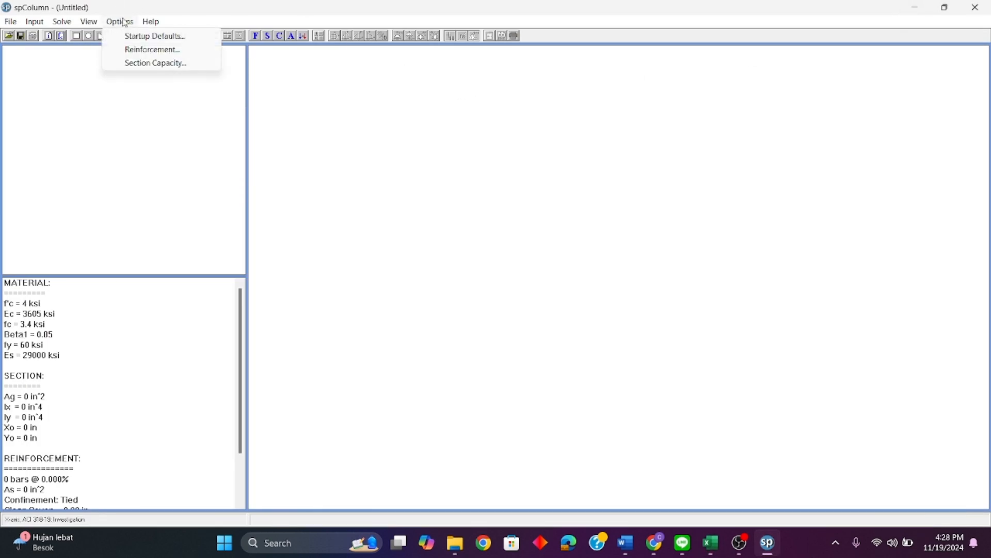
left_click(196, 52)
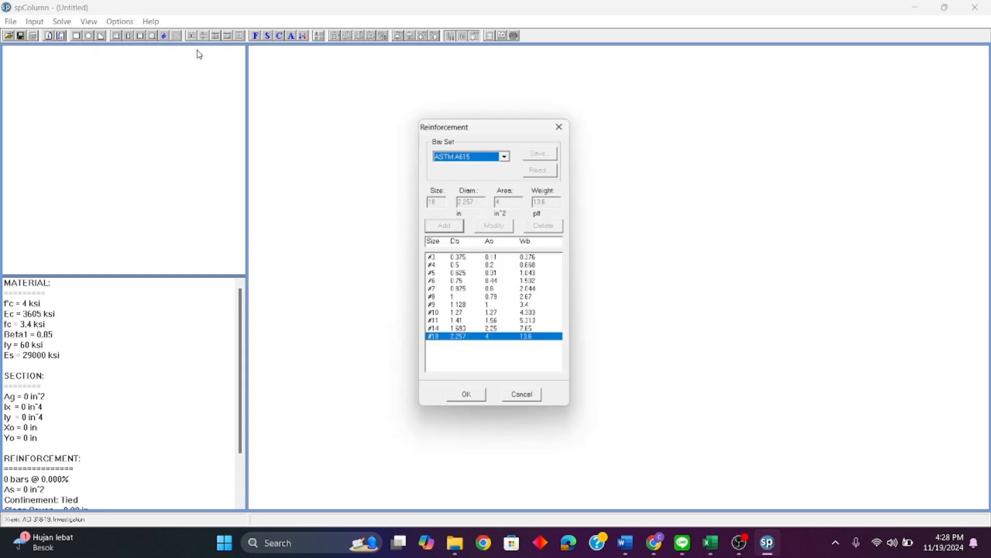
left_click(506, 153)
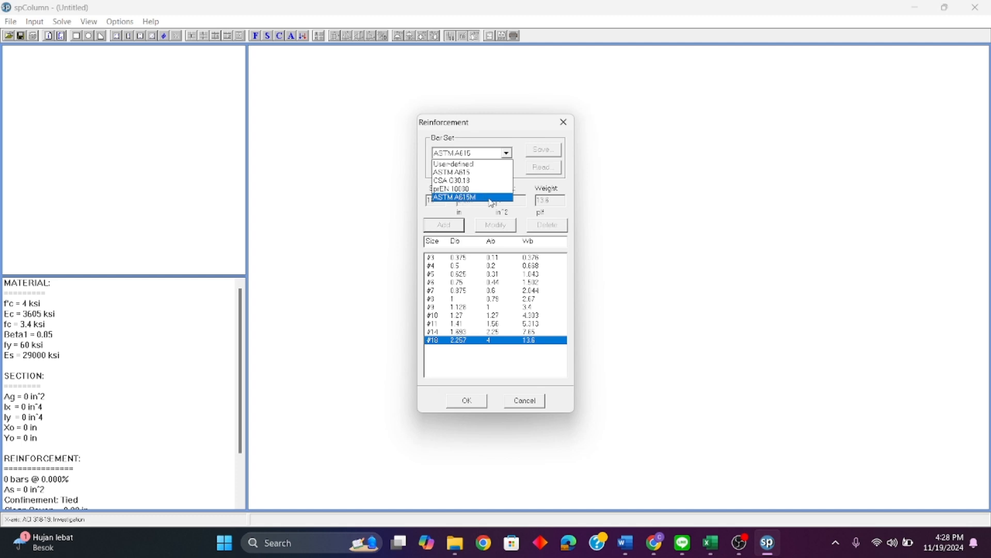
left_click(492, 198)
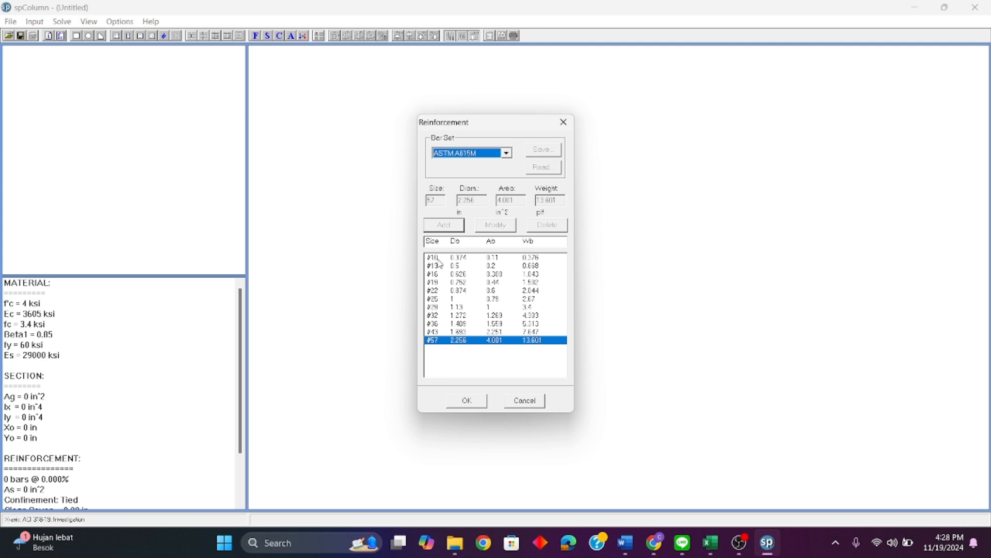
left_click(468, 401)
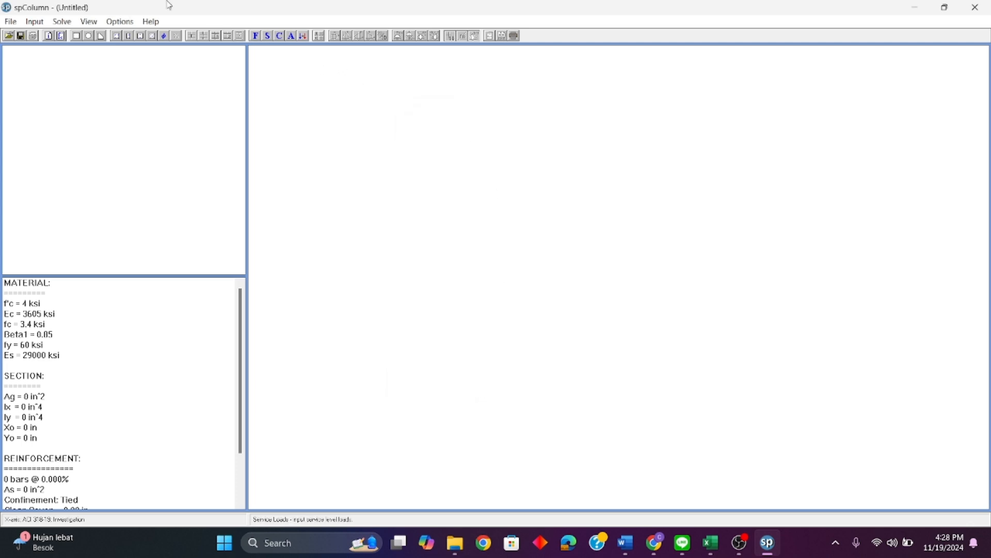
Step: Label the project Tugas Besar Beton and the column Lantai 3, and enter the engineer's name in the general information
left_click(35, 22)
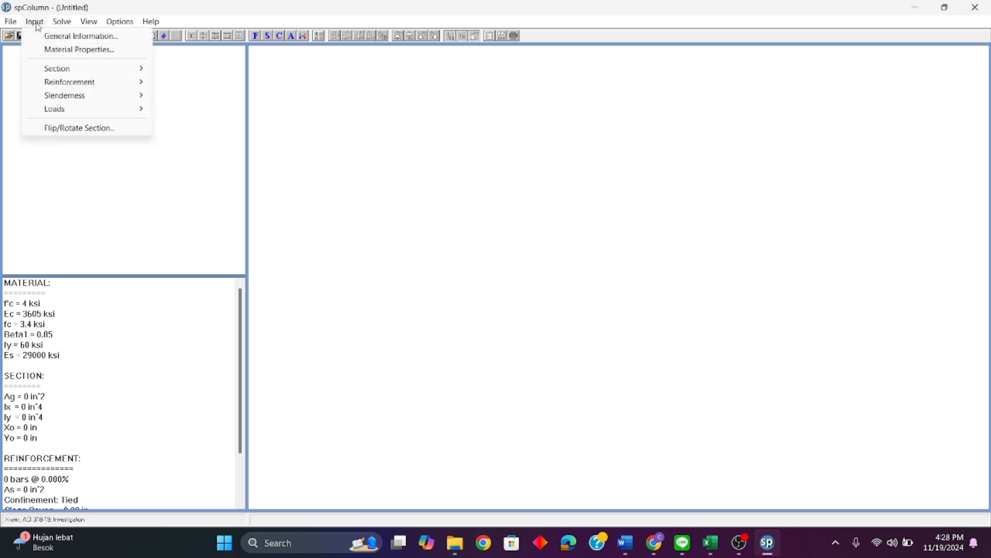
left_click(126, 41)
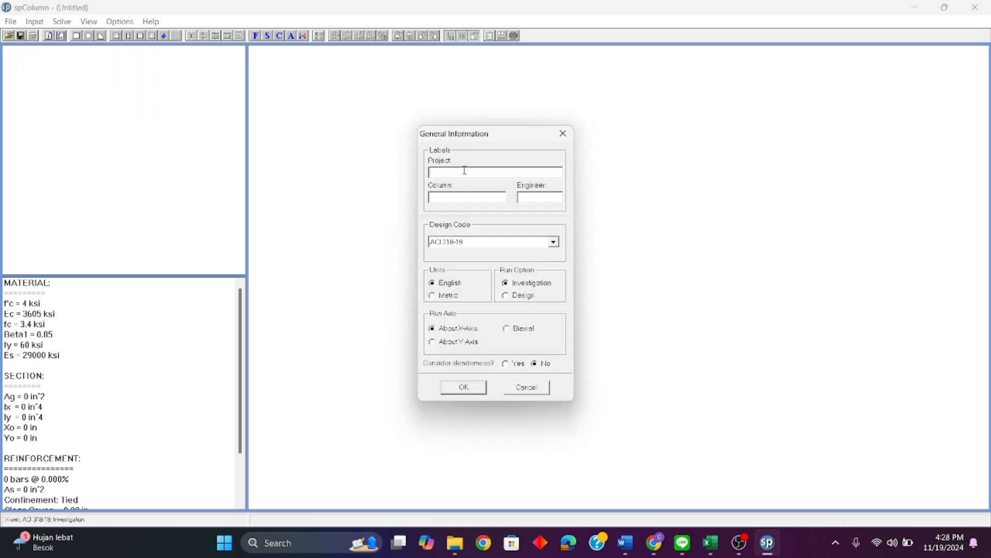
type("Tugas Besar Beton")
left_click(475, 198)
type("Lantai 3")
left_click(528, 200)
type("Cerry")
Step: Set the units to Metric and the run axis to Biaxial, and apply the general information
left_click(448, 296)
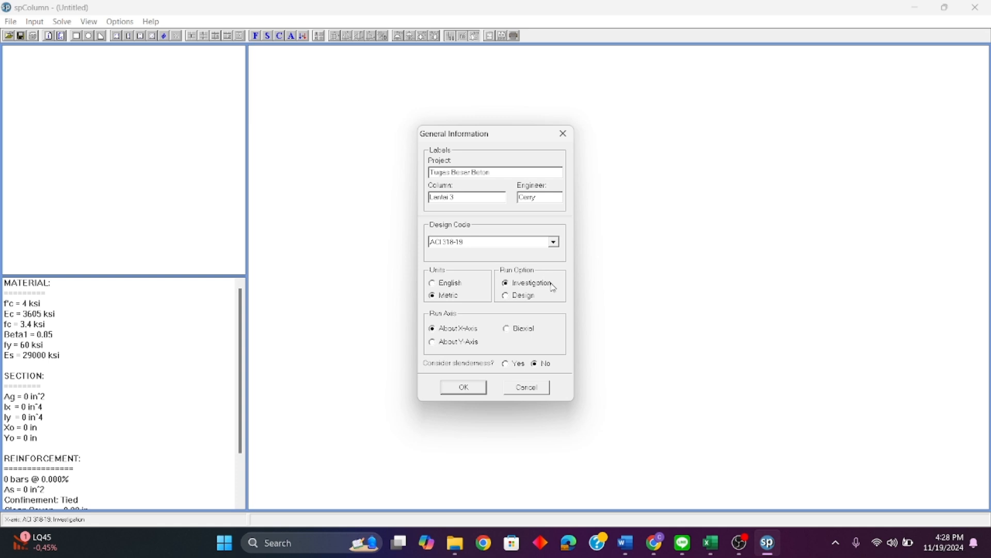
left_click(513, 331)
left_click(464, 388)
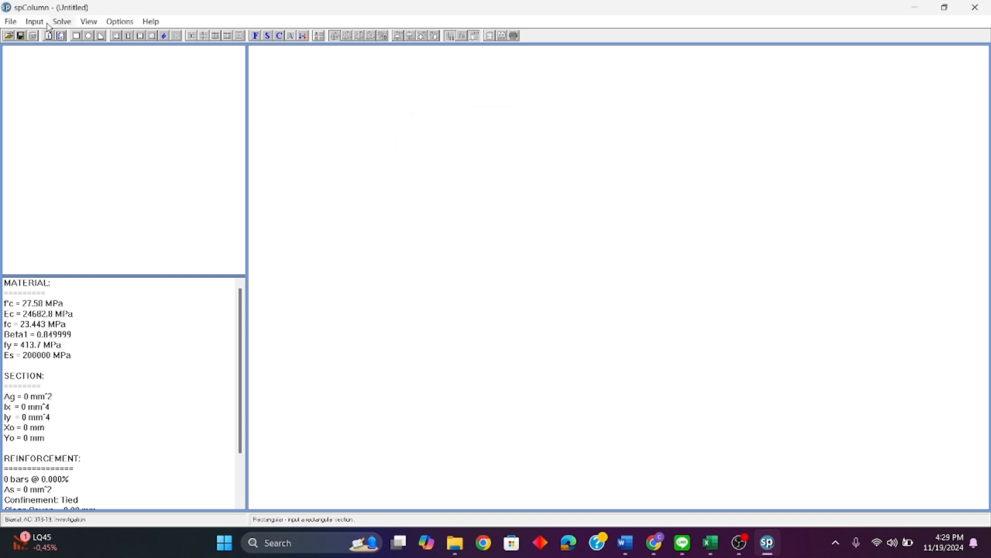
Step: Set the concrete strength f'c to 35 MPa and the reinforcing steel strength fy to 420 MPa
left_click(34, 22)
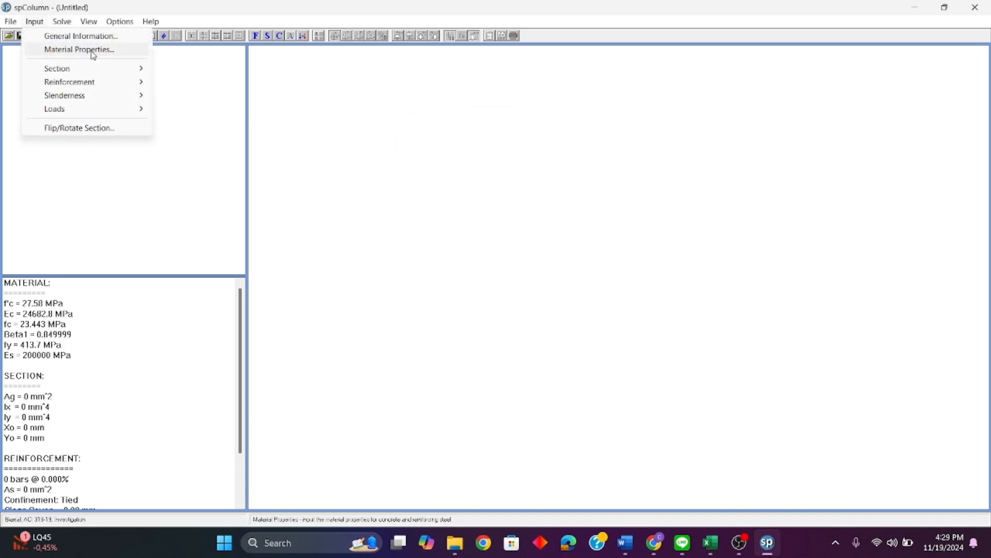
left_click(120, 53)
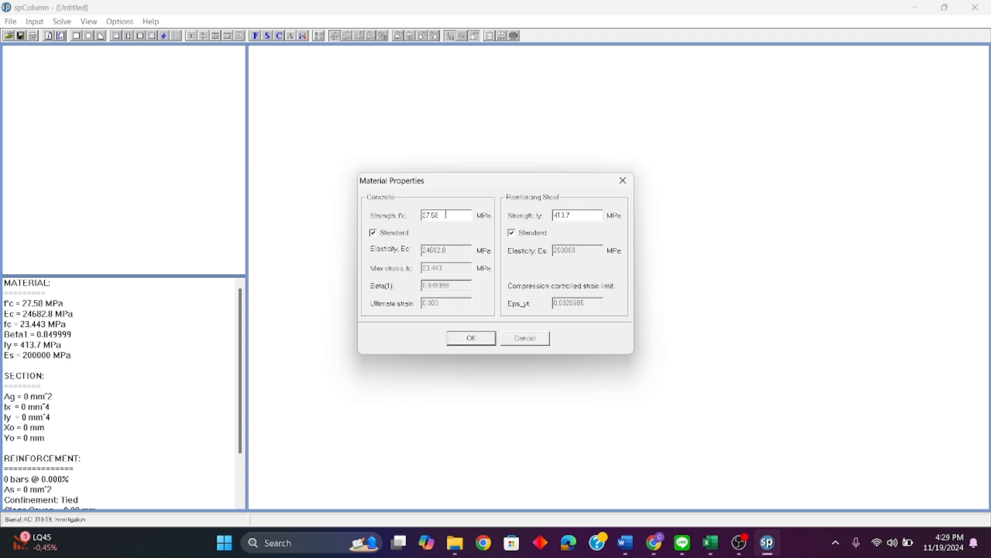
type("35")
left_click_drag(576, 215, 527, 216)
type("420")
left_click(484, 338)
Step: Define a rectangular column section 400 mm wide and 400 mm deep
left_click(35, 21)
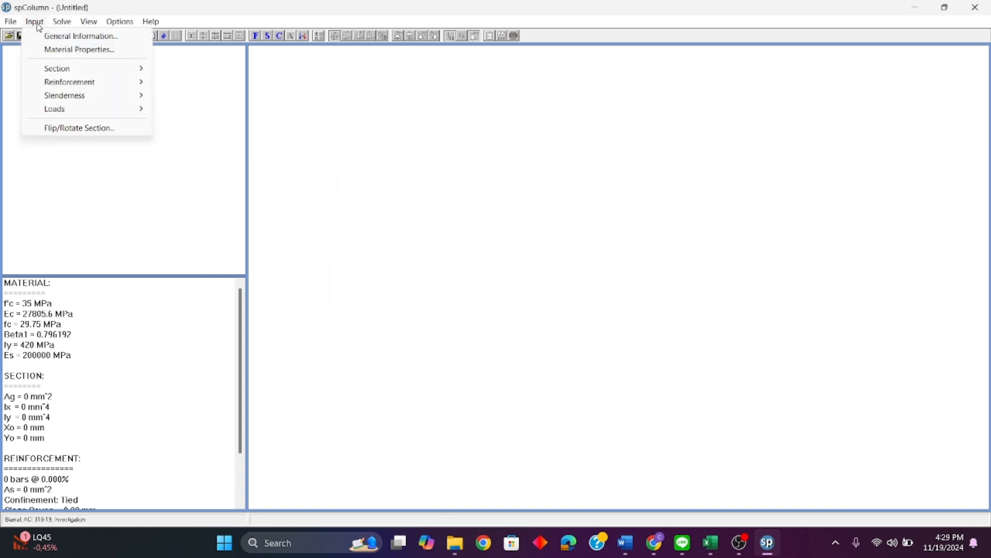
mouse_move(93, 72)
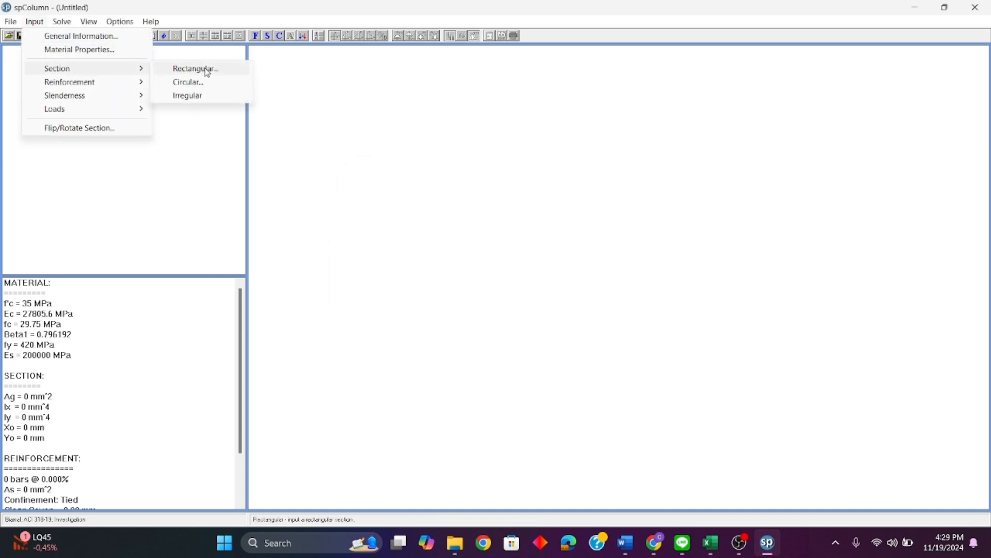
left_click(236, 73)
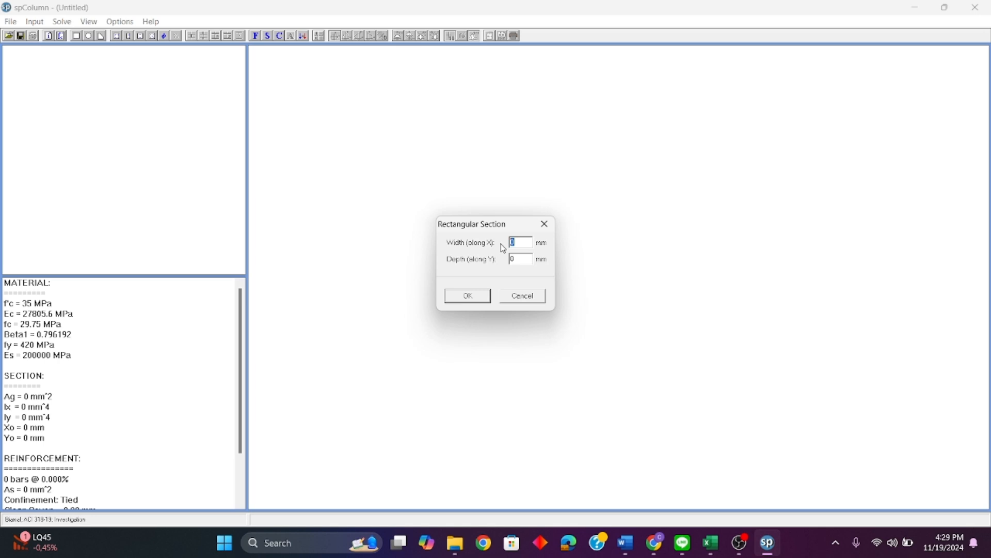
type("4")
key("Tab")
type("400")
left_click(486, 299)
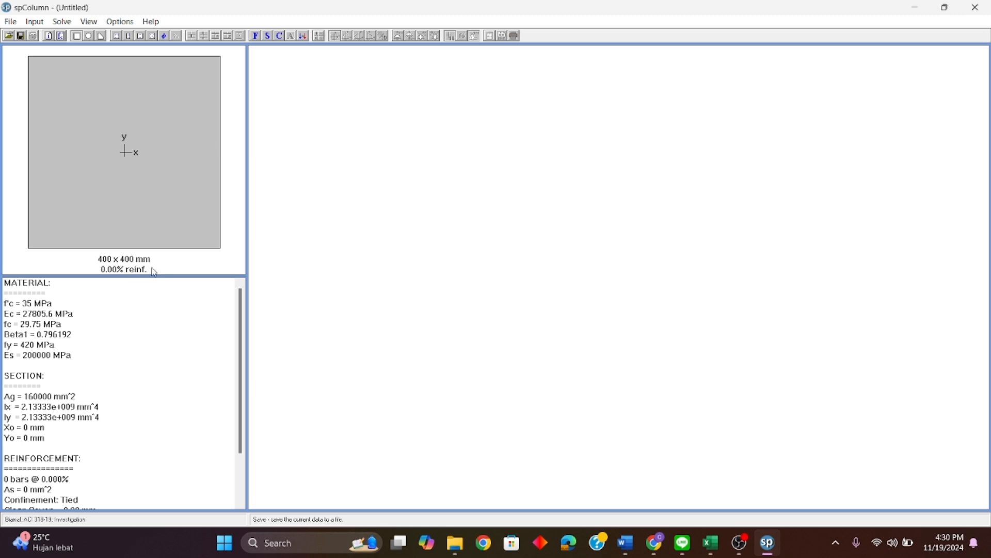
Step: Add All Sides Equal reinforcement with 4 bars of size #25 and a clear cover of 50 mm
left_click(41, 24)
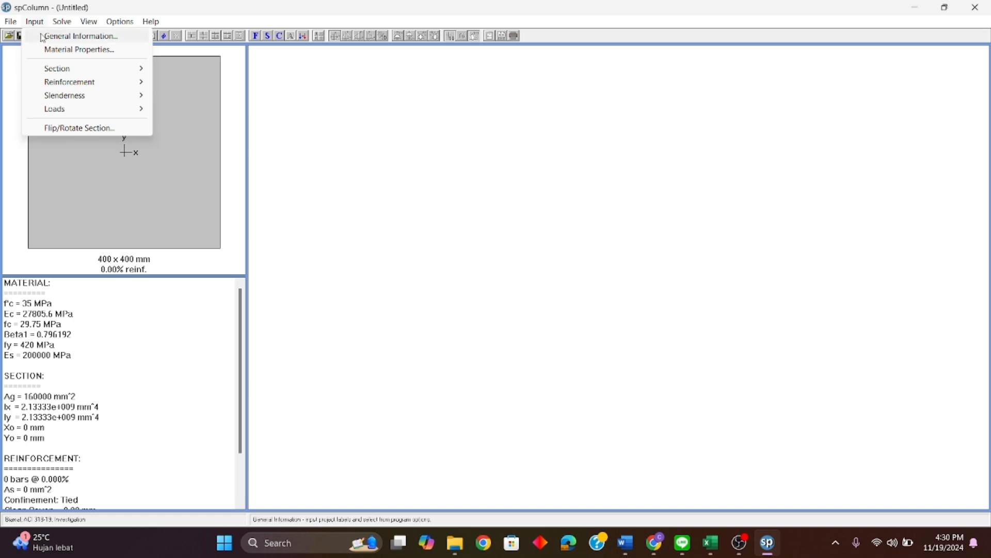
mouse_move(87, 84)
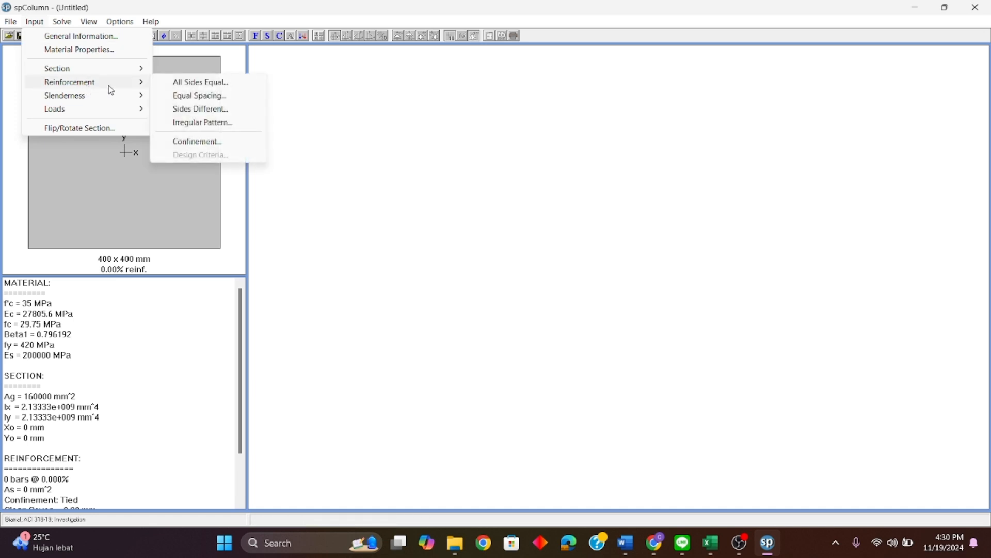
left_click(246, 86)
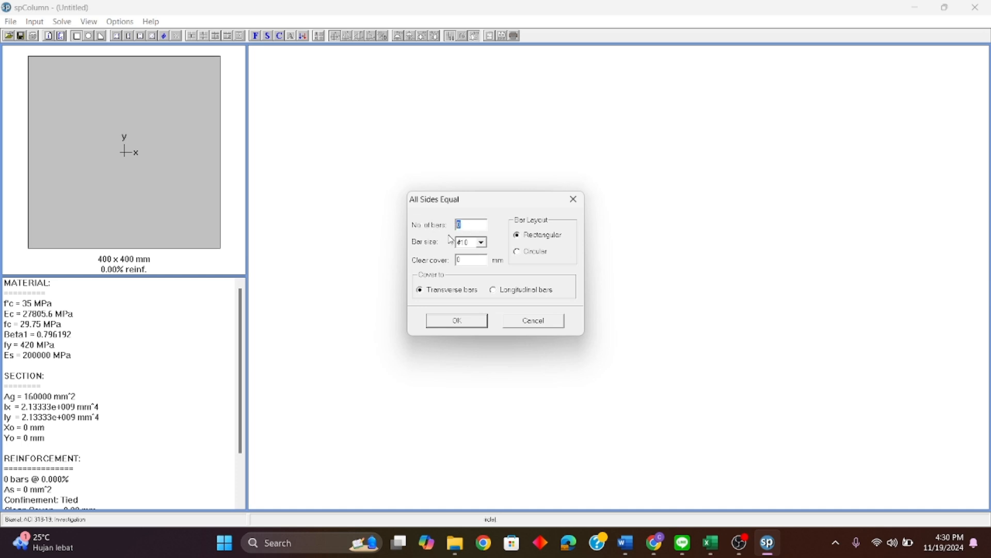
type("4")
left_click(467, 241)
left_click(473, 296)
key("Tab")
type("50")
left_click(475, 320)
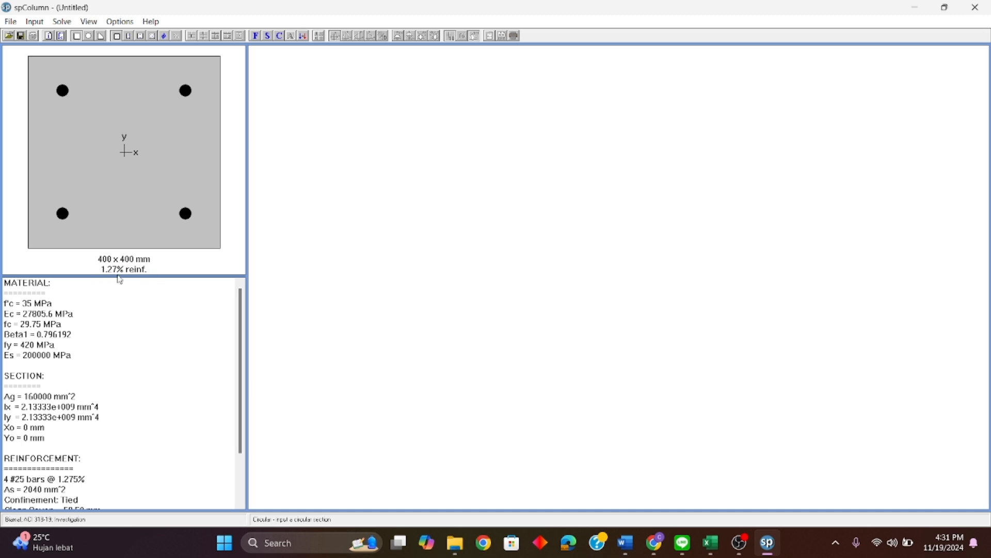
Step: Enter the six Kolom Lantai 3 factored load sets from the Excel workbook, each with axial load, X-moment and Y-moment, and apply them
left_click(35, 21)
mouse_move(78, 109)
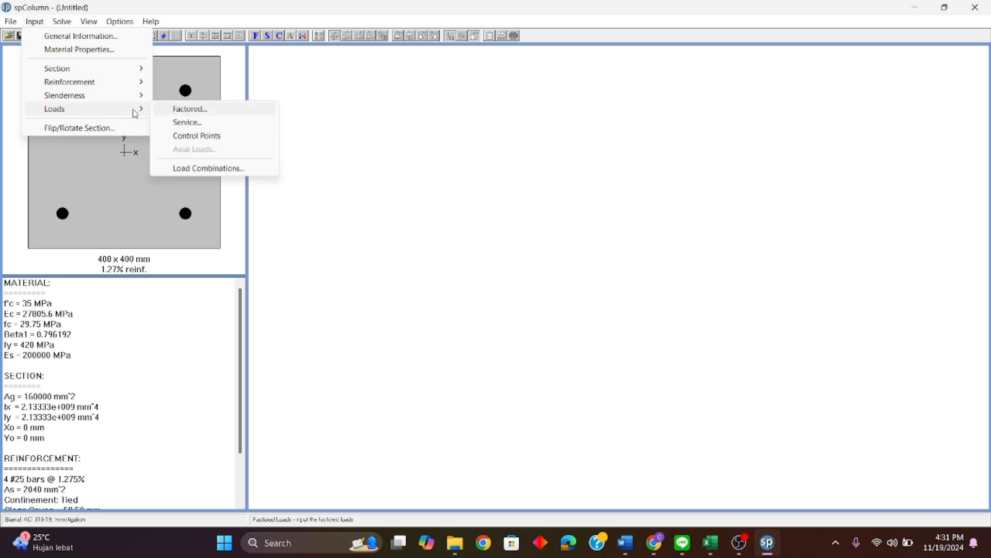
left_click(239, 109)
left_click(444, 196)
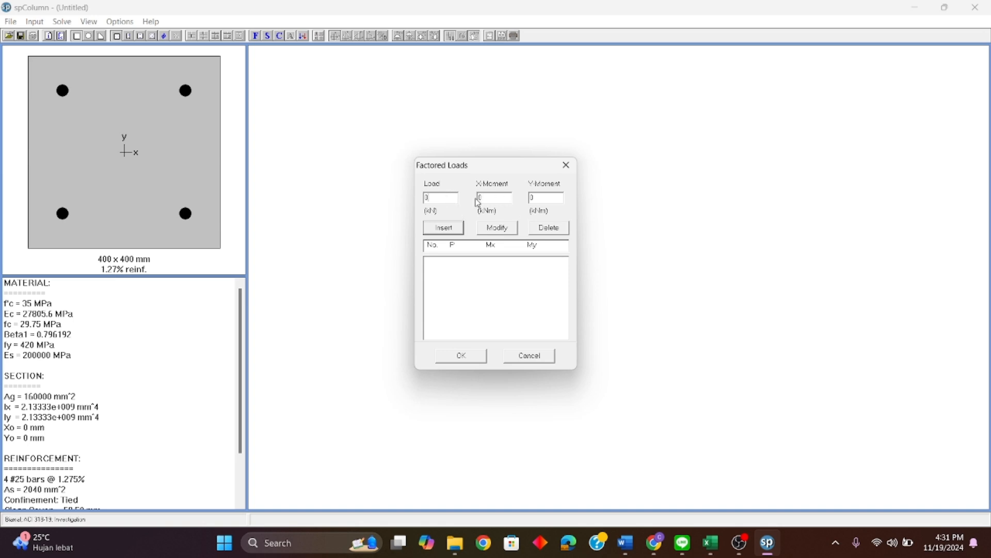
left_click_drag(452, 193, 415, 198)
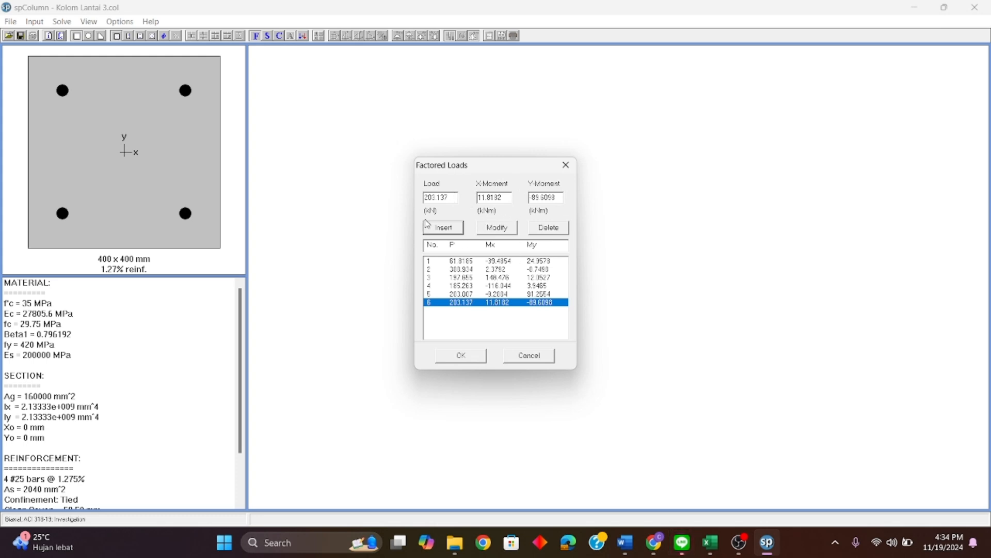
left_click(449, 356)
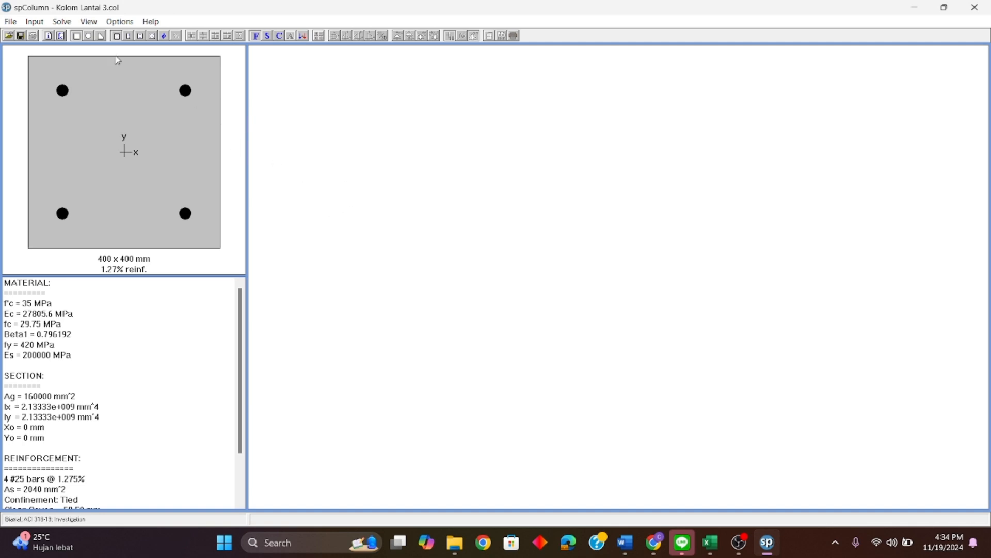
Step: Execute the solver to run the biaxial investigation of the column
left_click(72, 26)
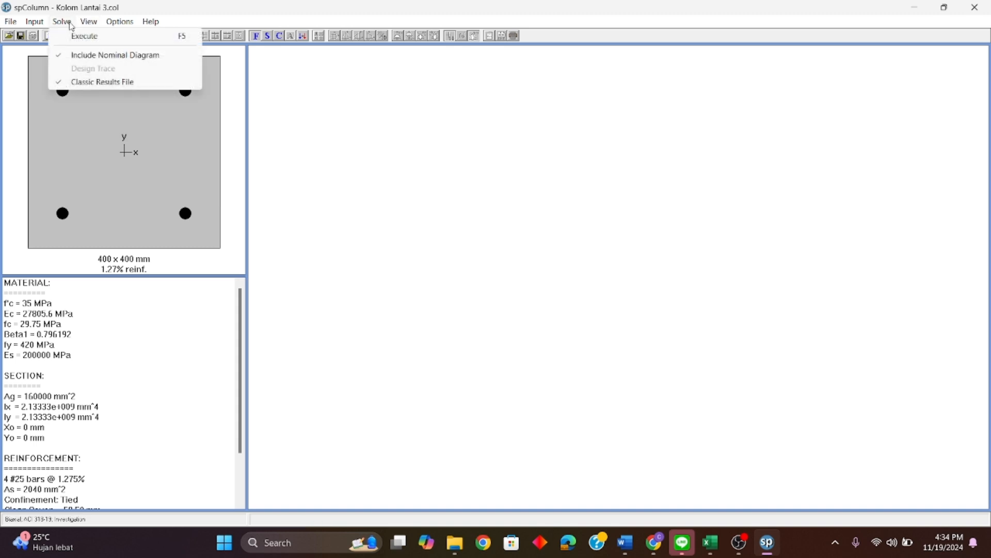
left_click(63, 22)
left_click(64, 22)
left_click(124, 39)
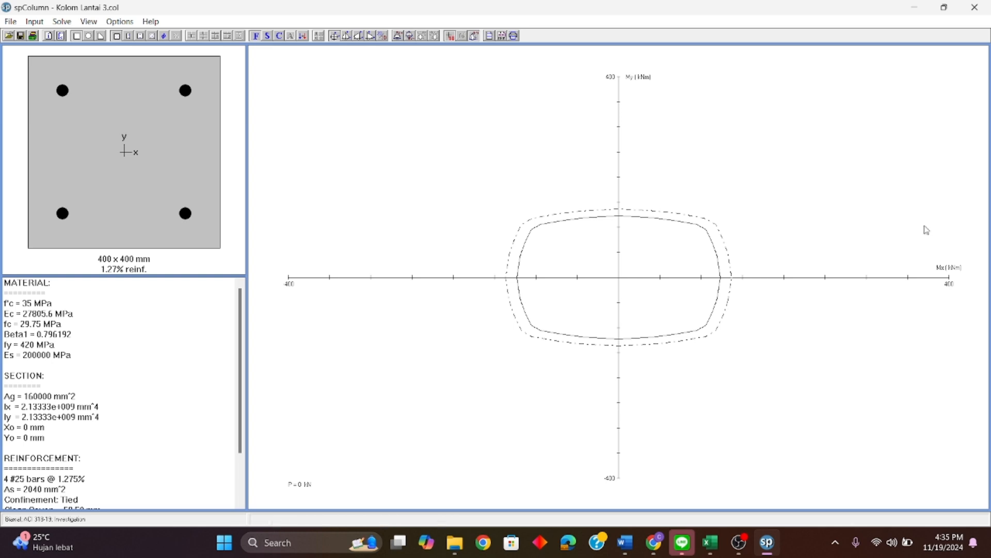
Step: Display the full P-M interaction diagram at an angle of 5 degrees
left_click(347, 36)
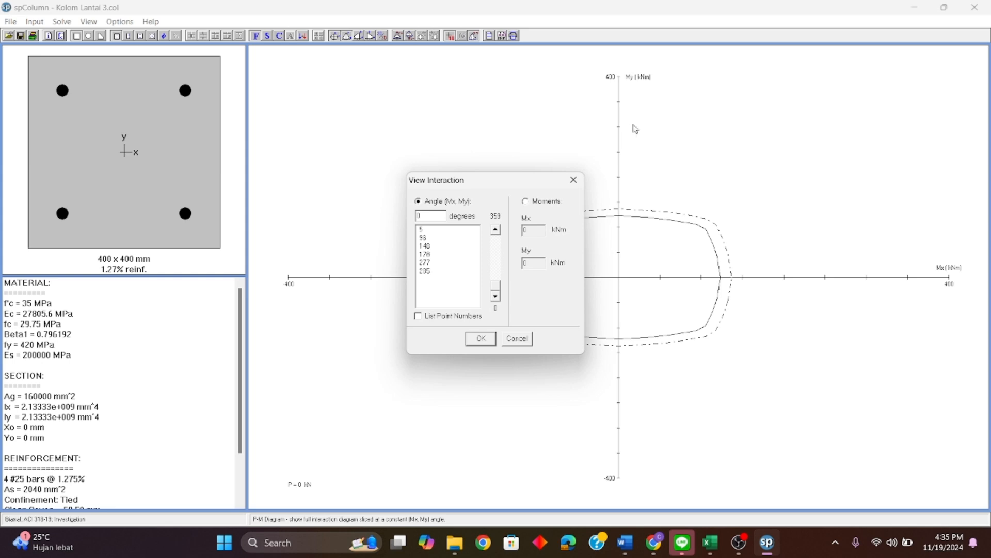
left_click(427, 231)
left_click(433, 238)
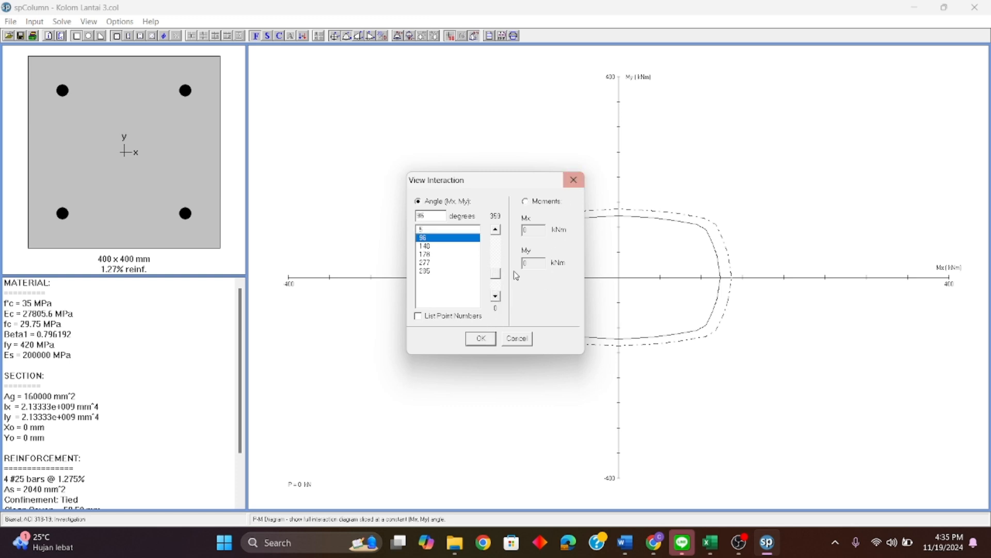
left_click(437, 231)
left_click(482, 338)
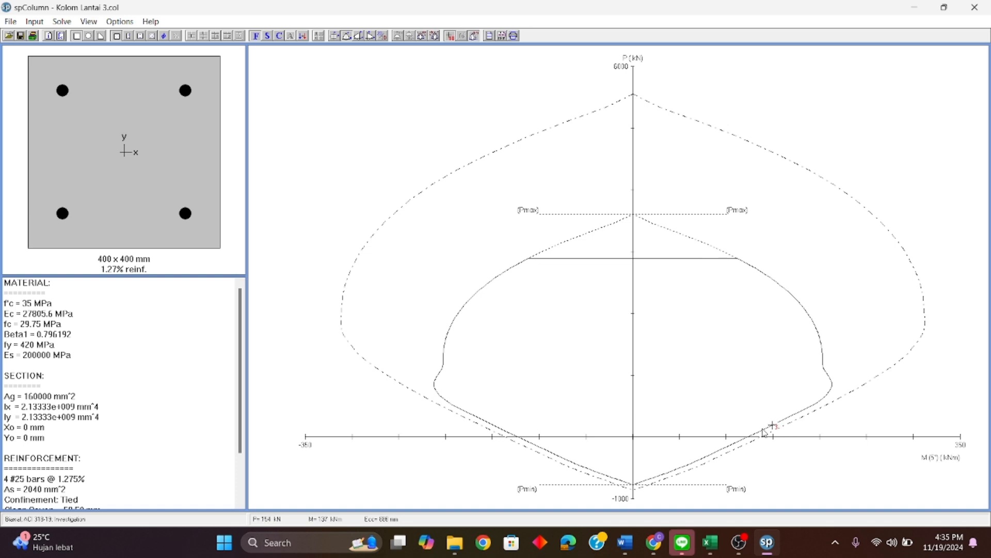
Step: Display the full P-M interaction diagram at an angle of 96 degrees
left_click(349, 36)
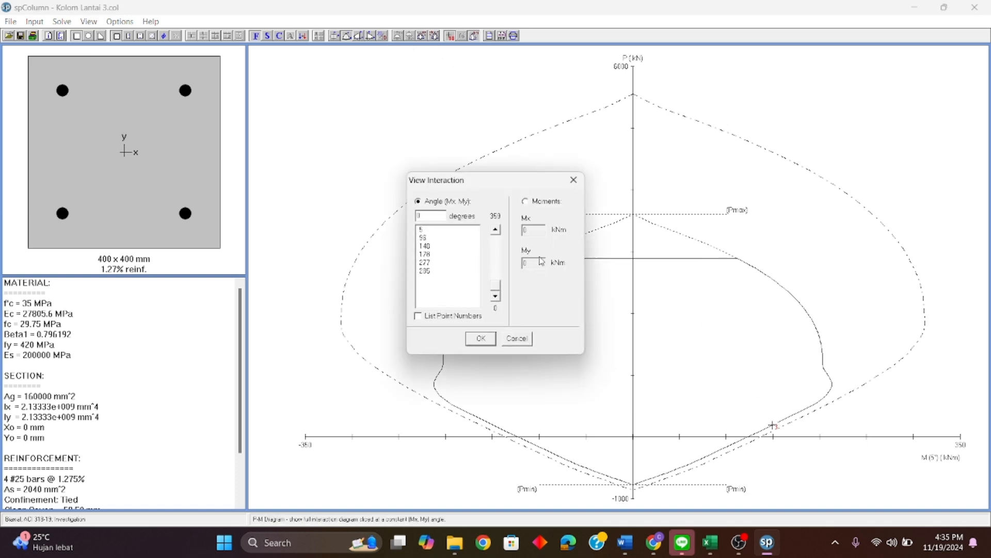
left_click(441, 238)
left_click(480, 339)
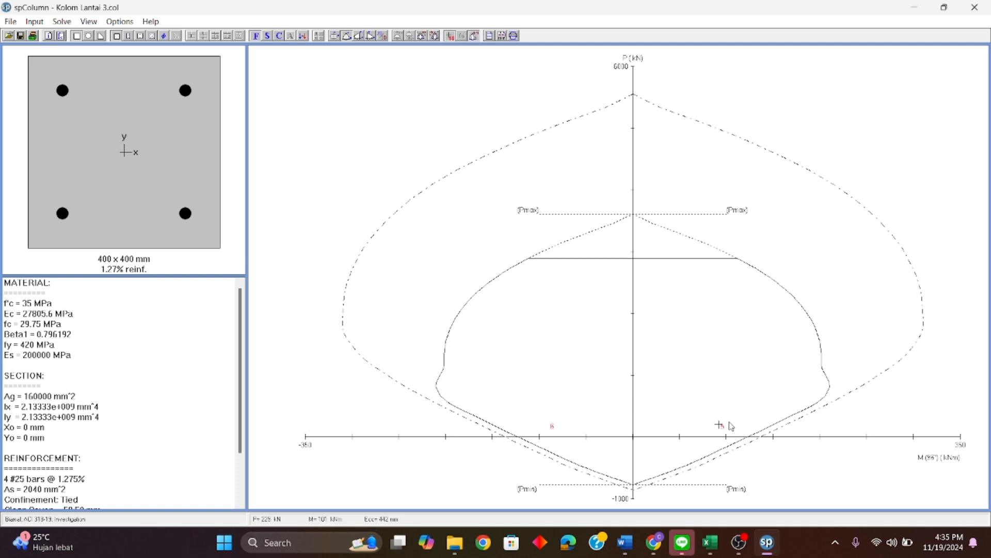
Step: Display the full P-M interaction diagram at an angle of 148 degrees
left_click(358, 37)
left_click(435, 246)
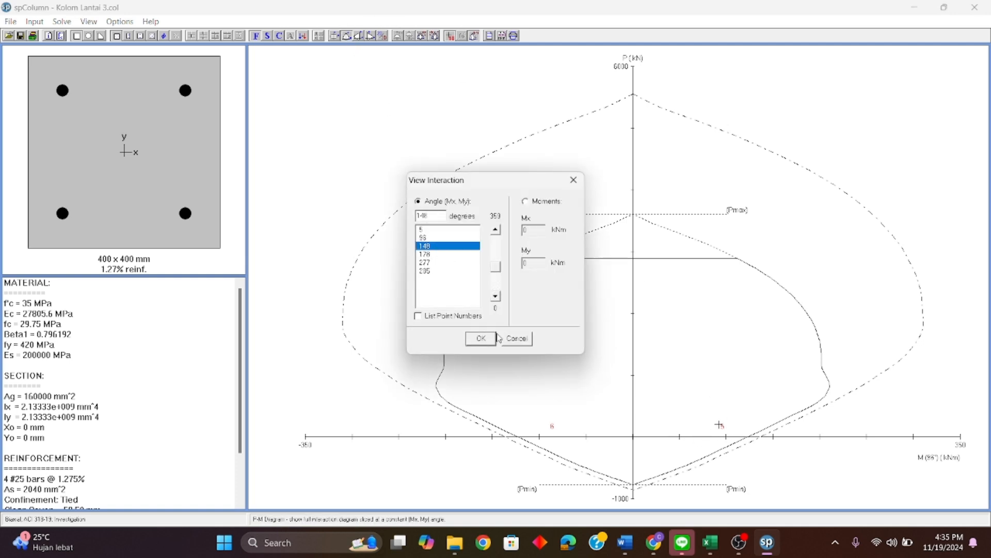
left_click(490, 336)
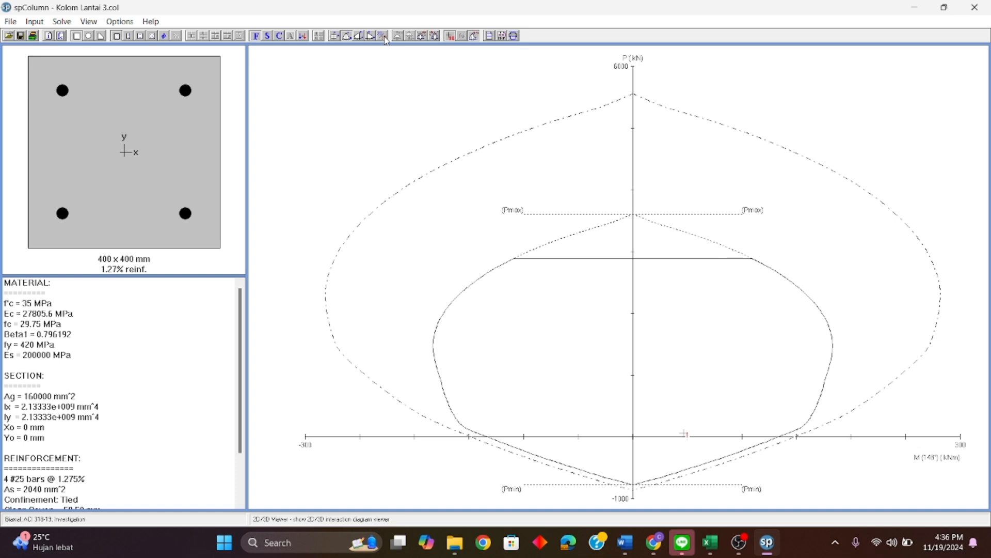
Step: Examine the 3D-MM failure surface and the load points' capacity ratios in the 2D/3D viewer from several angles, and close the viewer
left_click(385, 38)
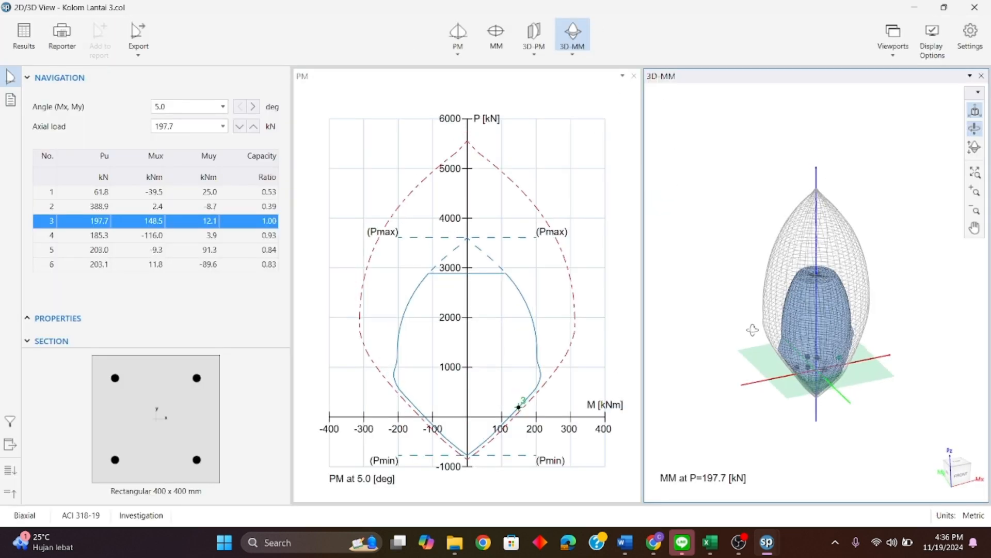
left_click_drag(732, 321, 871, 342)
scroll(812, 352, "up", 4)
scroll(810, 352, "up", 5)
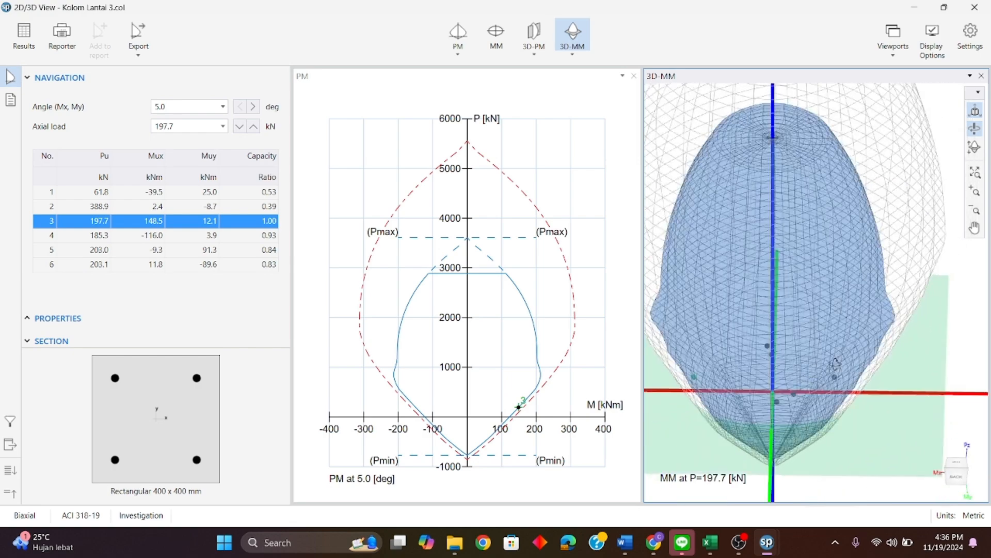
scroll(720, 395, "up", 5)
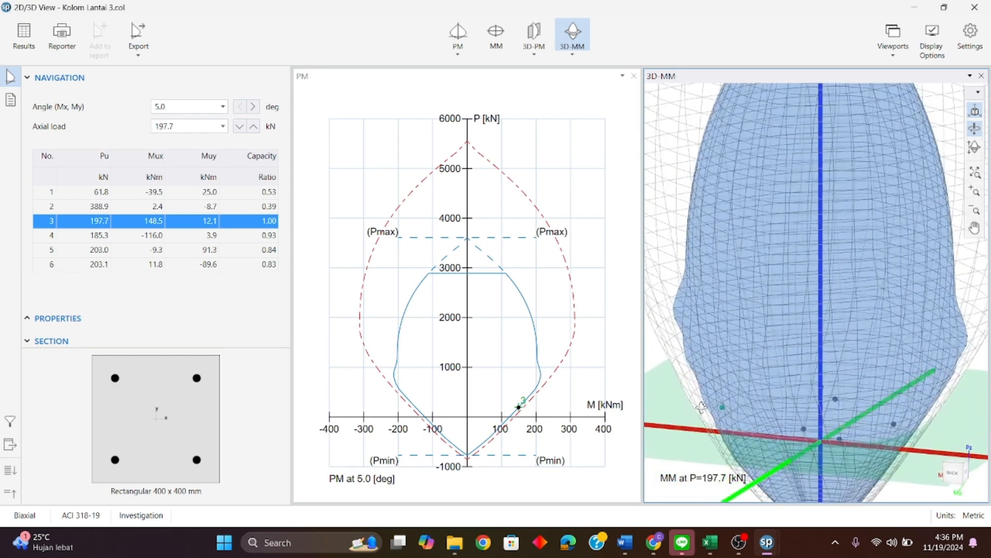
scroll(717, 407, "down", 10)
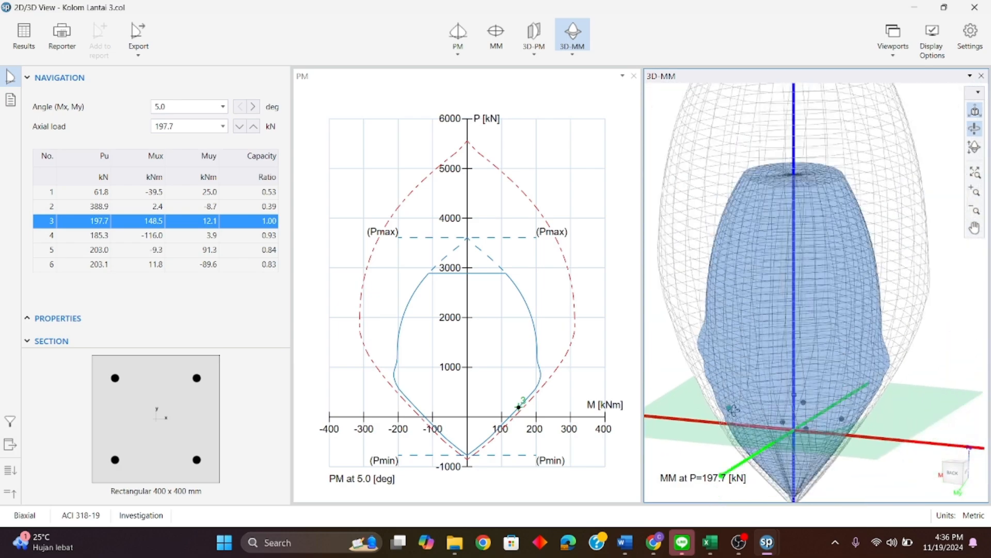
left_click_drag(796, 447, 657, 458)
left_click_drag(764, 439, 683, 440)
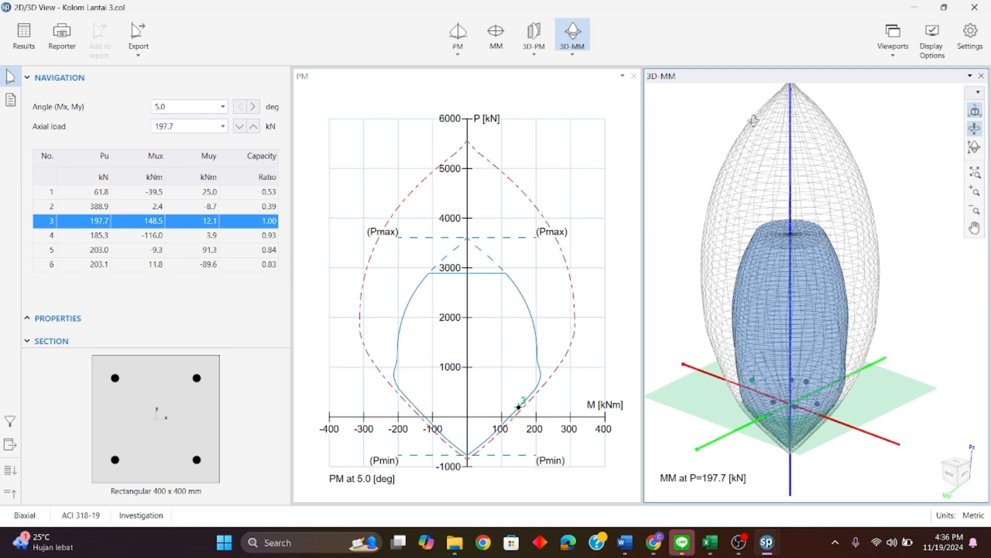
left_click(974, 14)
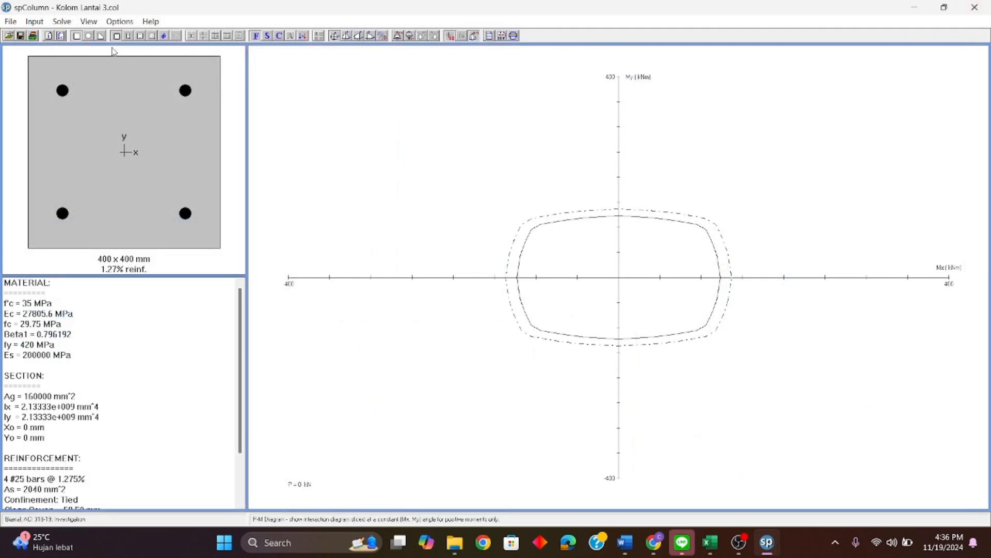
Step: Change the All Sides Equal reinforcement to #29 bars and execute the solver again
left_click(41, 22)
mouse_move(83, 83)
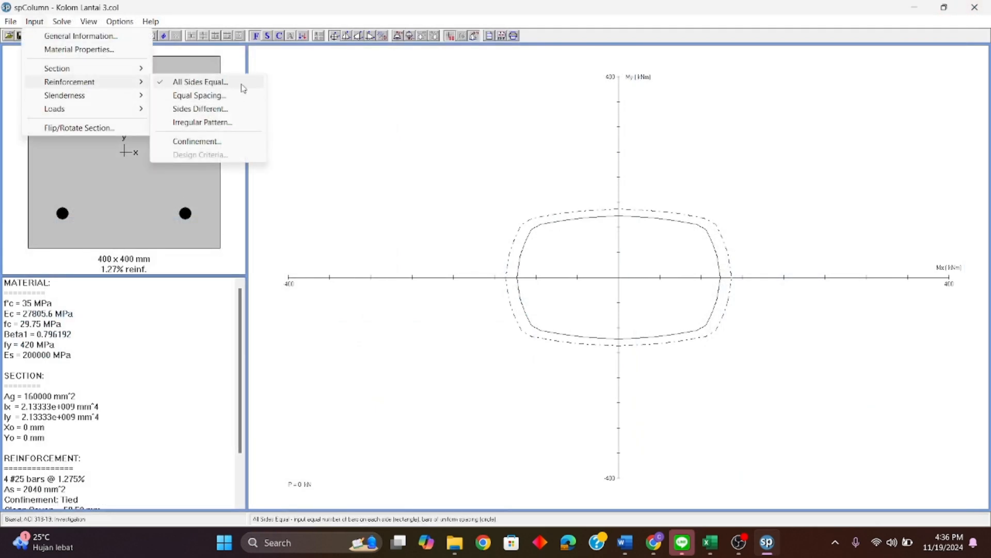
left_click(222, 83)
left_click(480, 242)
left_click(468, 294)
left_click(456, 321)
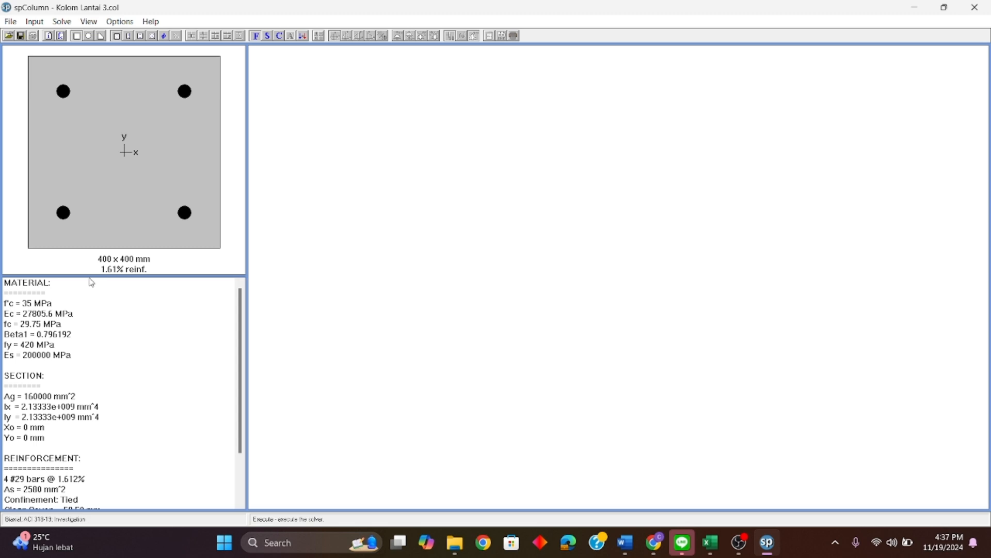
left_click(62, 21)
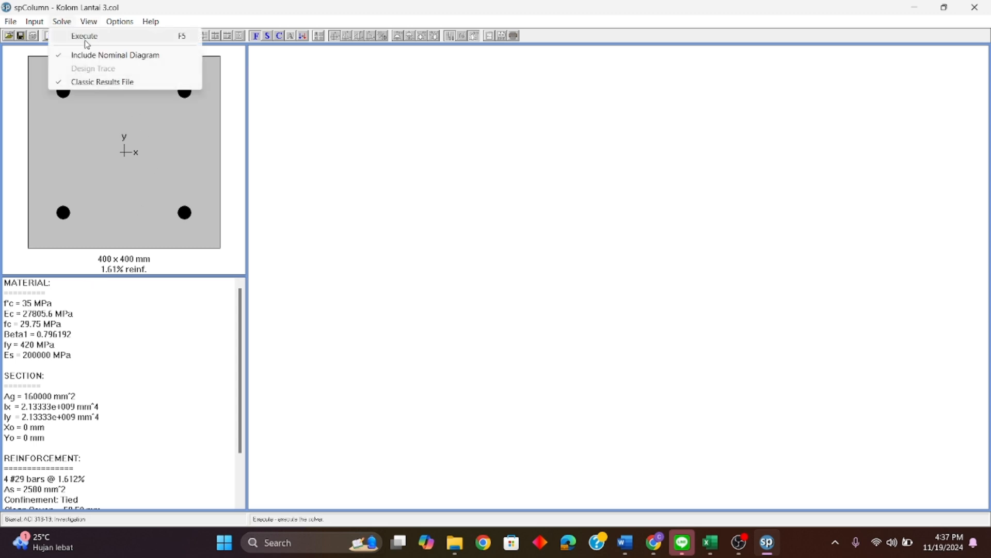
left_click(84, 36)
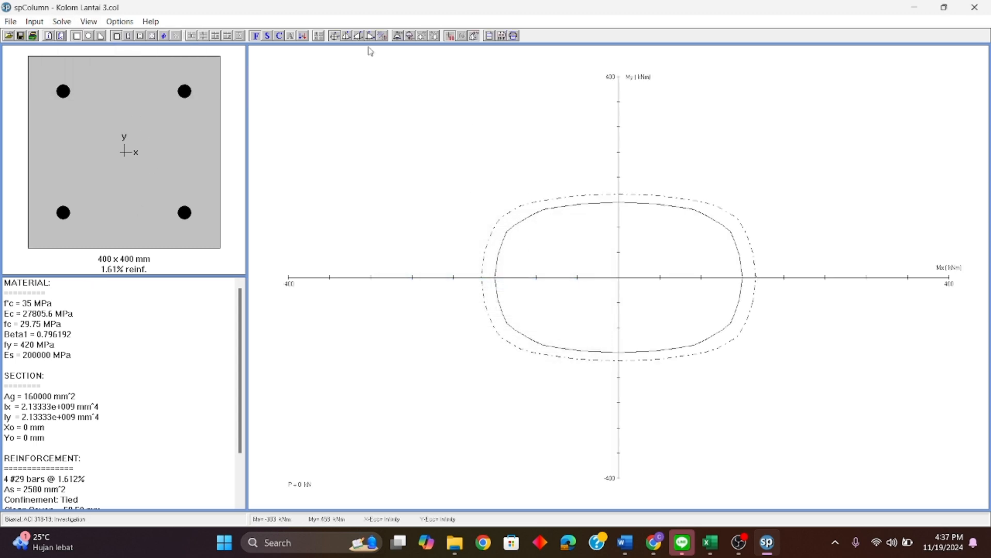
Step: Inspect the 3D-MM failure surface and capacity ratios of the column with #29 bars in the 2D/3D viewer
left_click(383, 37)
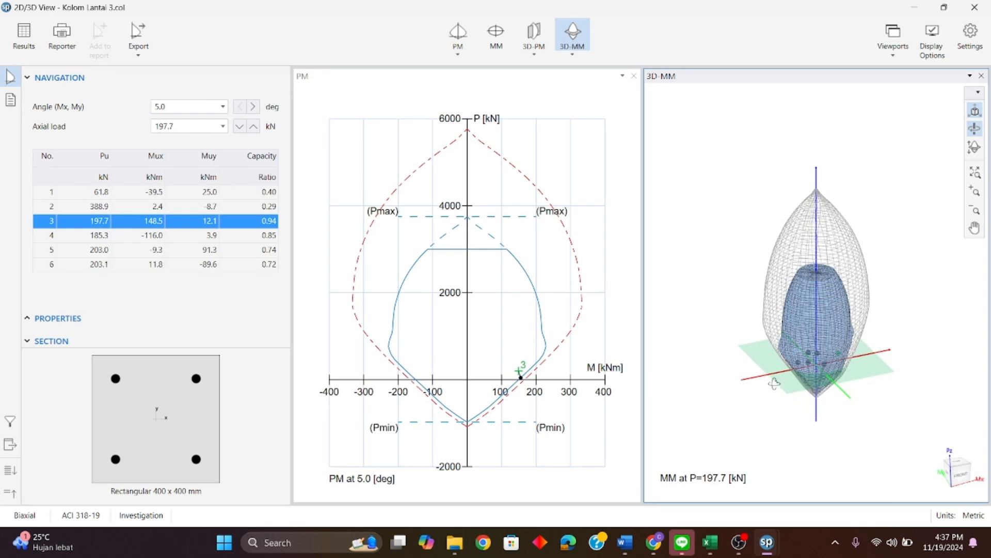
left_click_drag(813, 395, 855, 404)
scroll(852, 387, "up", 4)
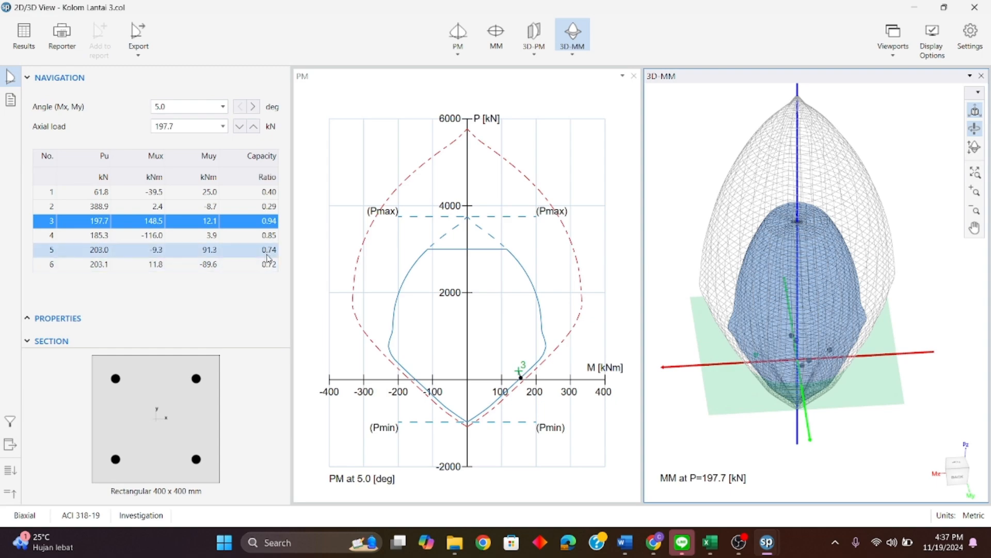
left_click_drag(751, 388, 776, 386)
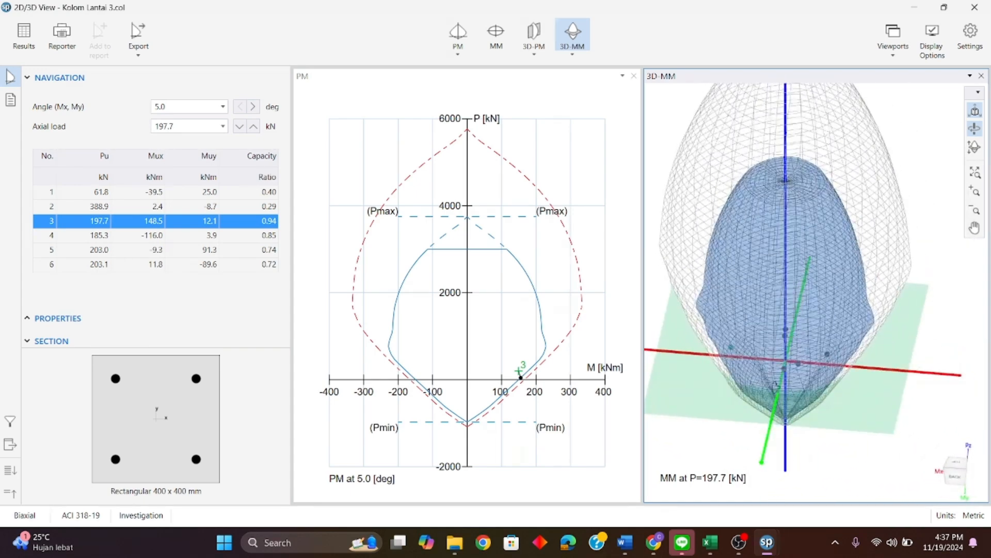
Step: Compare the 3D-PM, 3D-MM, M-M and P-M diagrams of the column in the second viewport
left_click(544, 43)
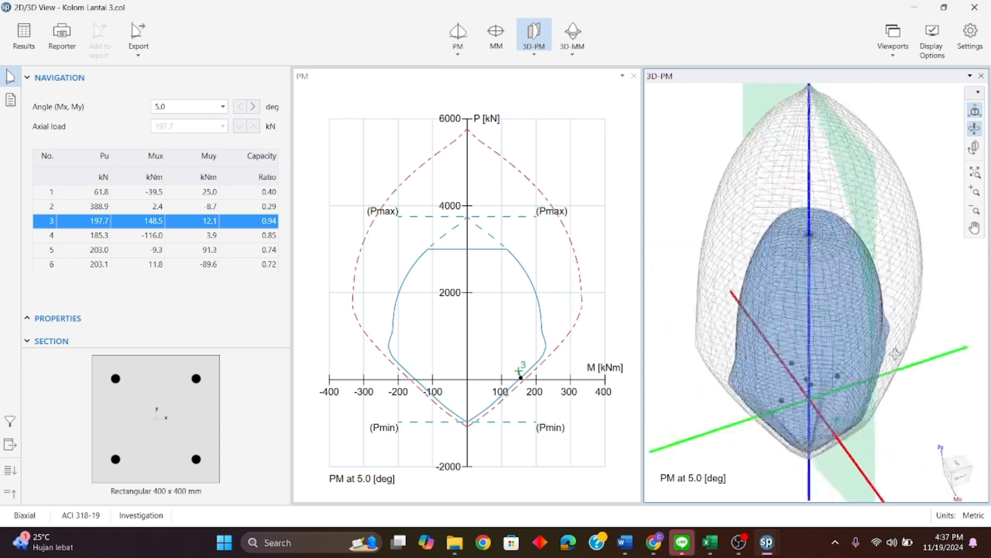
left_click(573, 36)
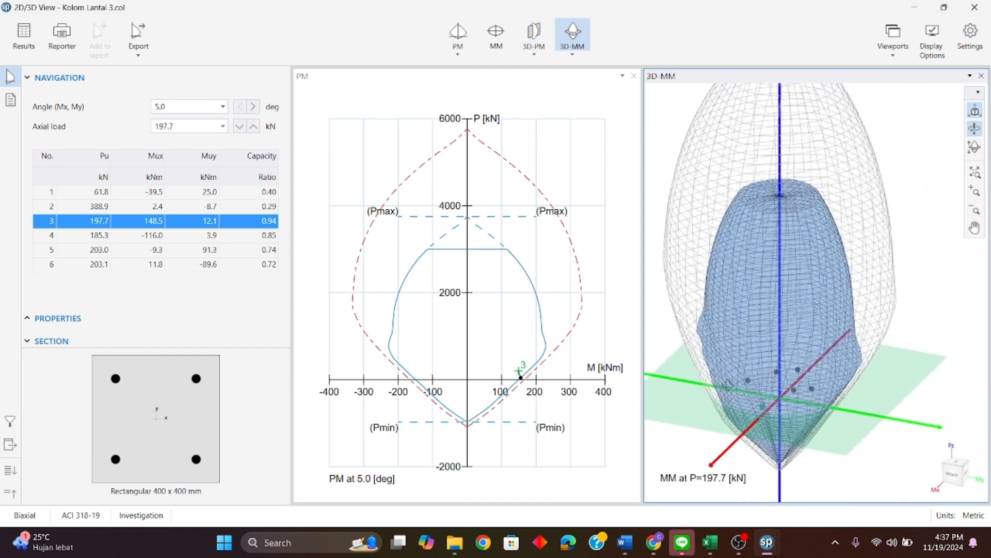
left_click(494, 36)
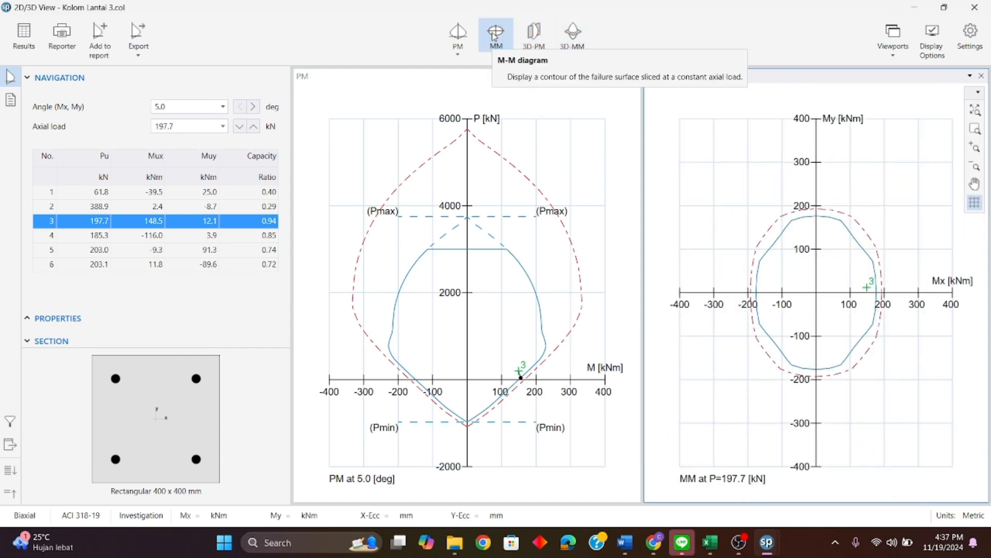
left_click(463, 39)
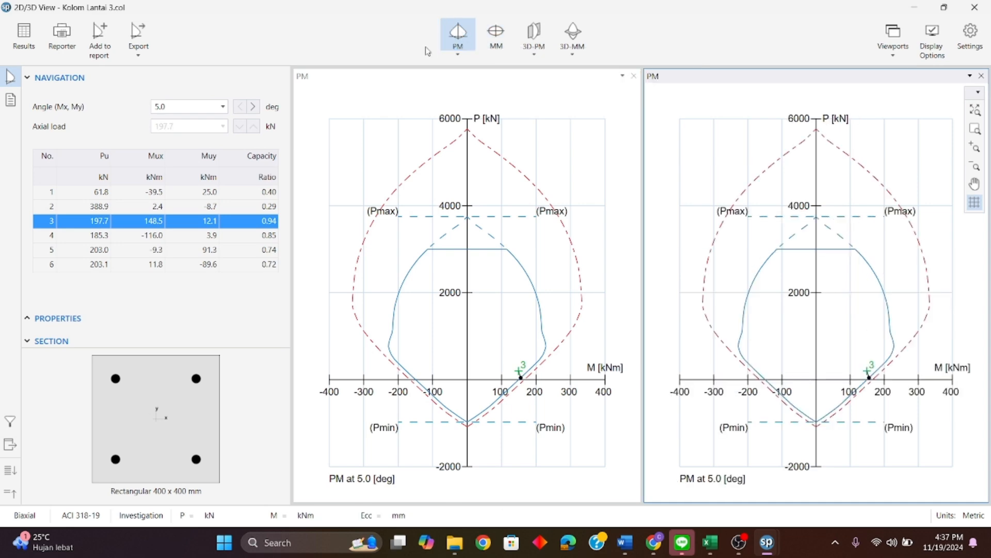
Step: Check the load points against the 3D-MM failure surface, return the viewport to the P-M diagram and close the viewer
left_click(573, 33)
left_click_drag(840, 350, 857, 347)
scroll(814, 362, "up", 5)
left_click_drag(824, 404, 669, 385)
left_click_drag(875, 403, 834, 386)
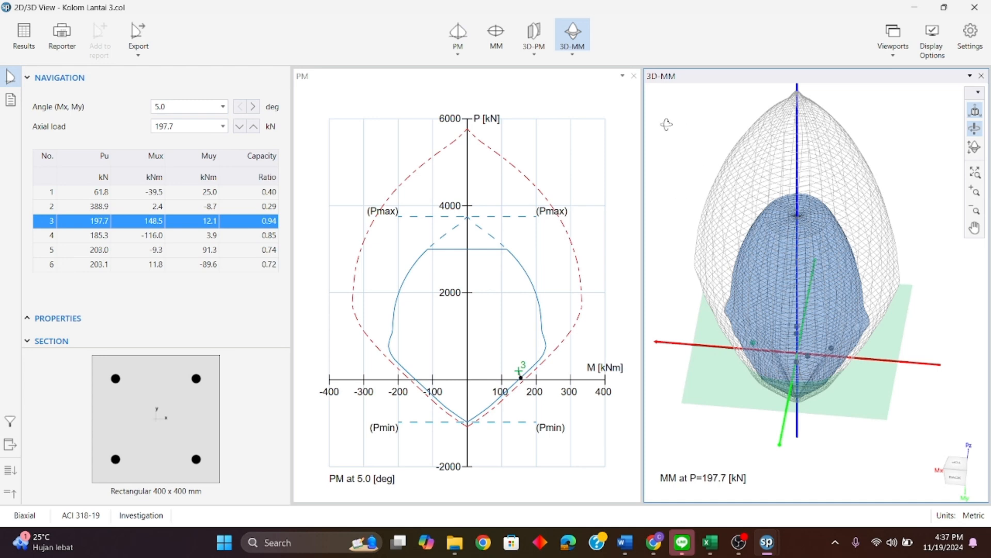
left_click(458, 32)
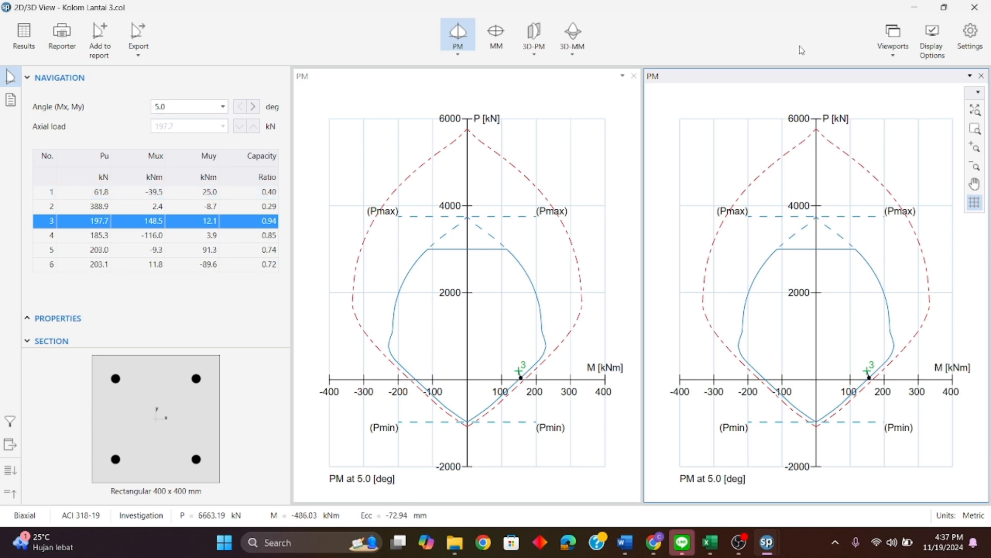
left_click(975, 8)
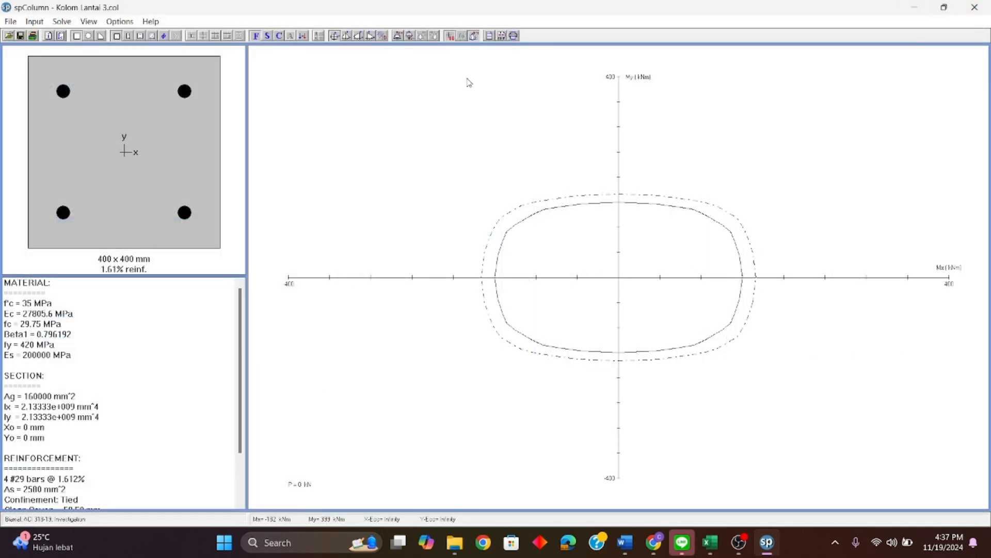
left_click(346, 35)
left_click(438, 230)
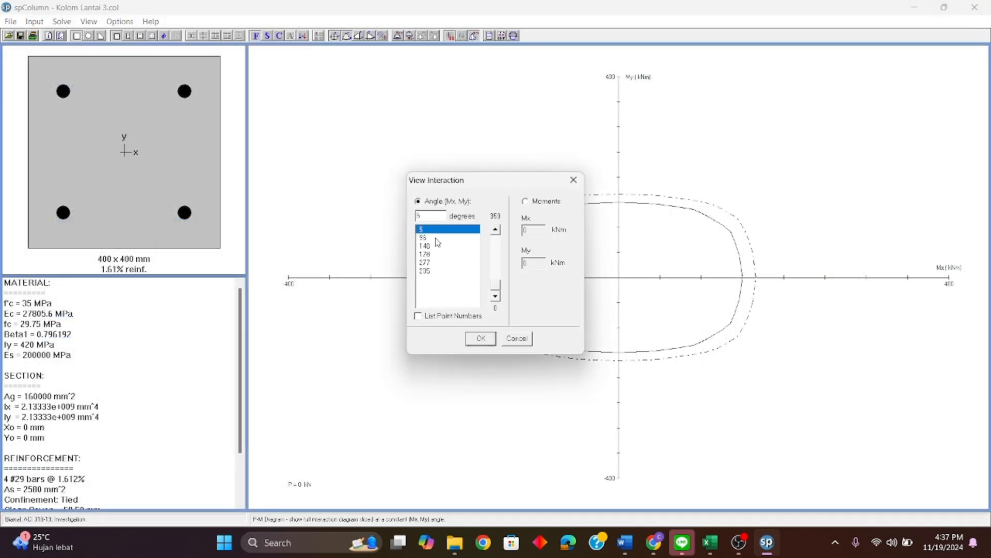
left_click(436, 238)
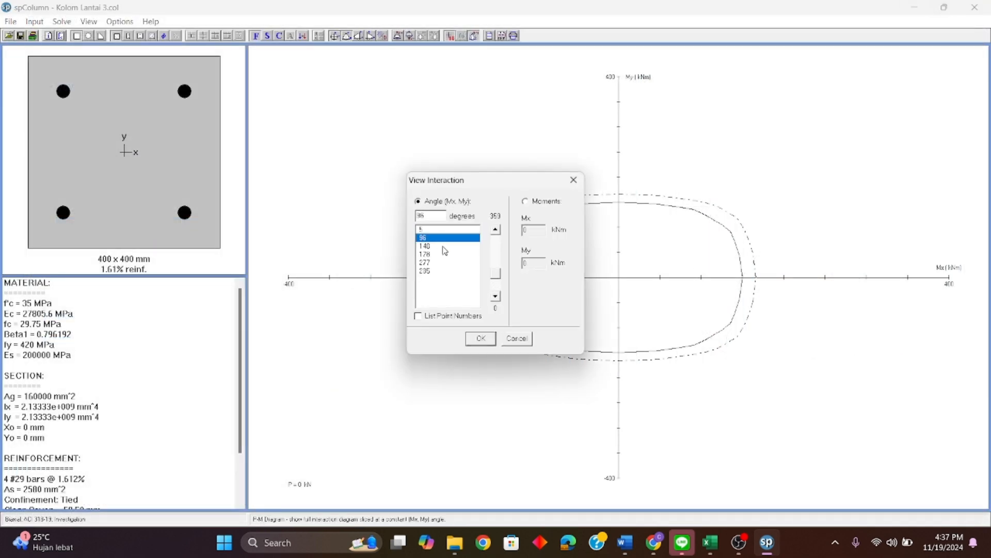
left_click(573, 180)
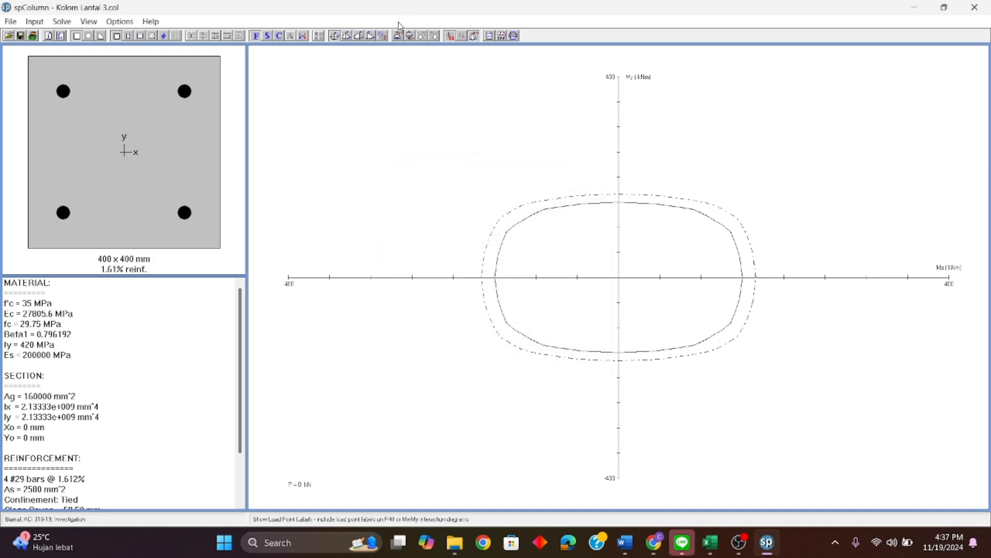
Step: Reopen the 2D/3D viewer, examine the load points in the 3D-MM and 3D-PM visualizations, and close it
left_click(383, 36)
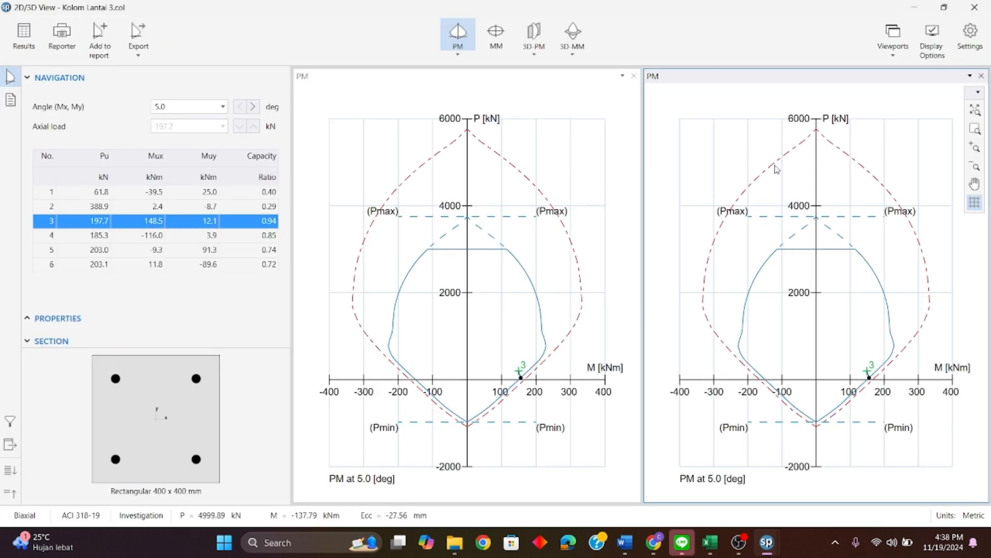
left_click(589, 40)
left_click_drag(753, 330, 680, 162)
left_click(534, 32)
left_click_drag(730, 327, 800, 328)
left_click_drag(747, 305, 838, 313)
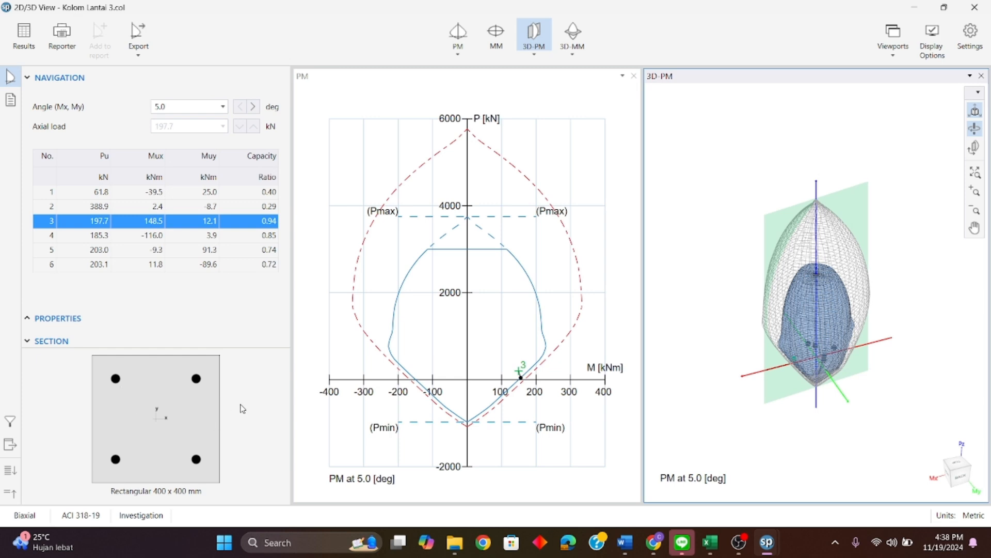
left_click(975, 8)
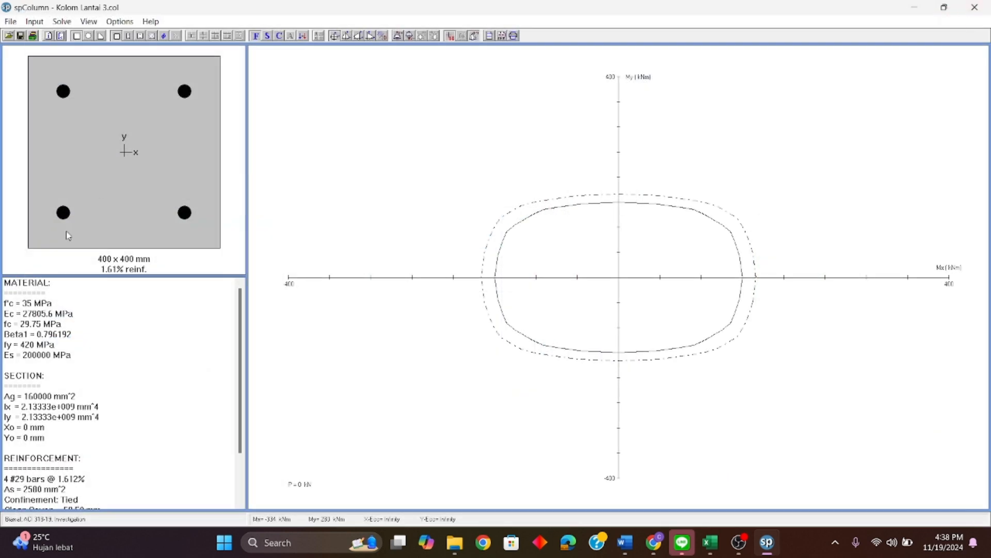